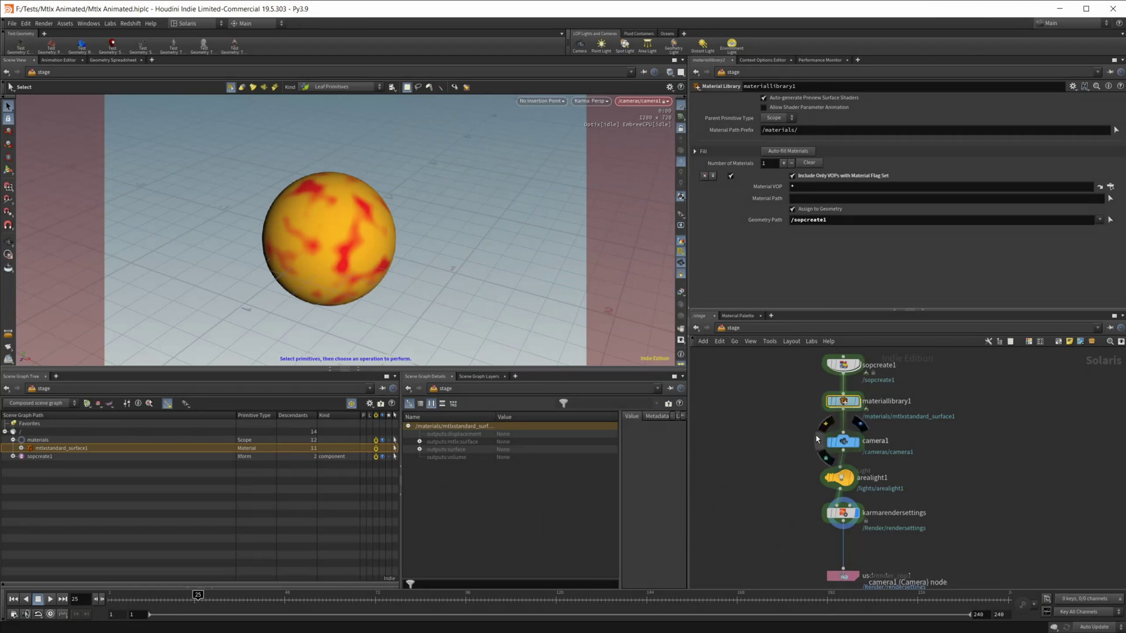
# Review the camera1 and karmarendersettings nodes, and enter the materiallibrary1 network.
pyautogui.click(843, 442)
pyautogui.click(841, 514)
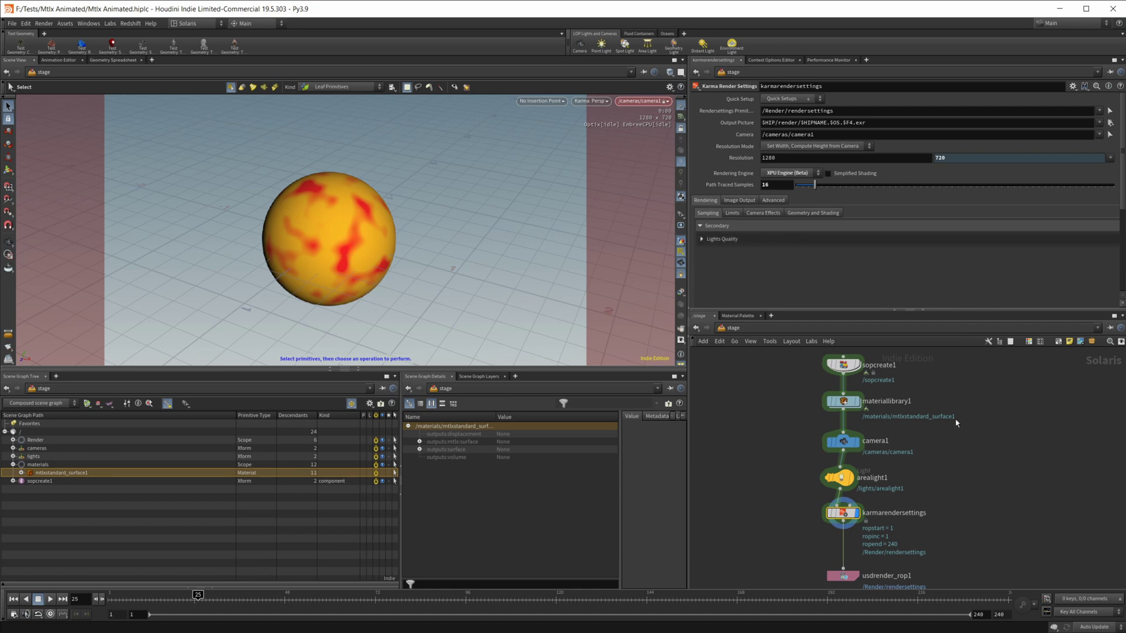
pyautogui.scroll(1, 955, 423)
pyautogui.moveTo(960, 385); pyautogui.dragTo(1004, 406, button='middle')
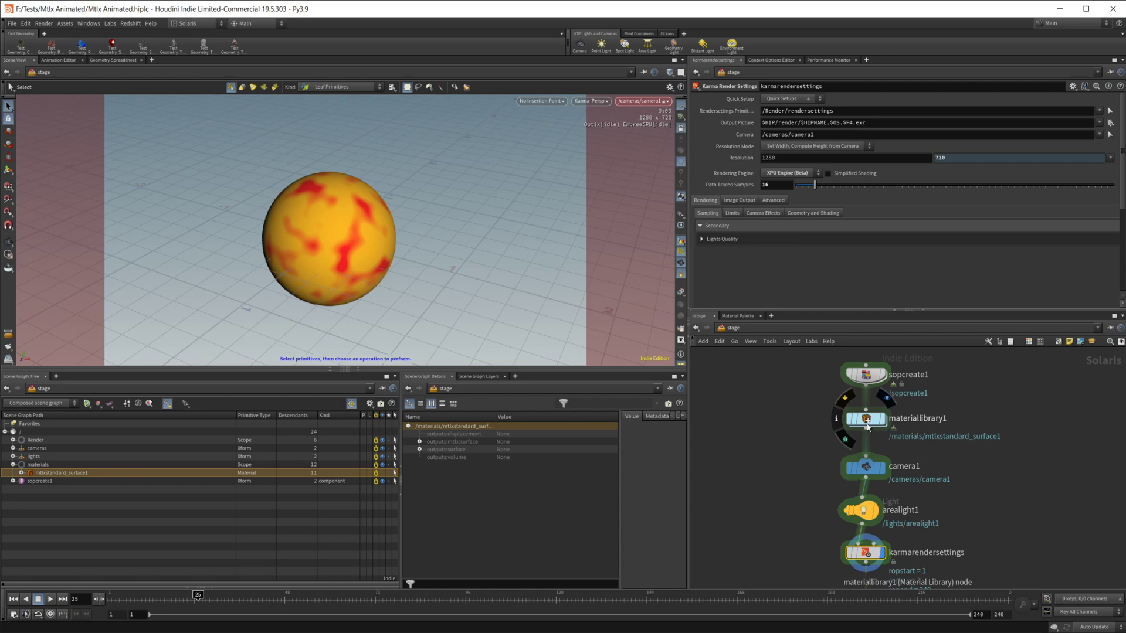
pyautogui.doubleClick(877, 418)
pyautogui.scroll(3, 810, 478)
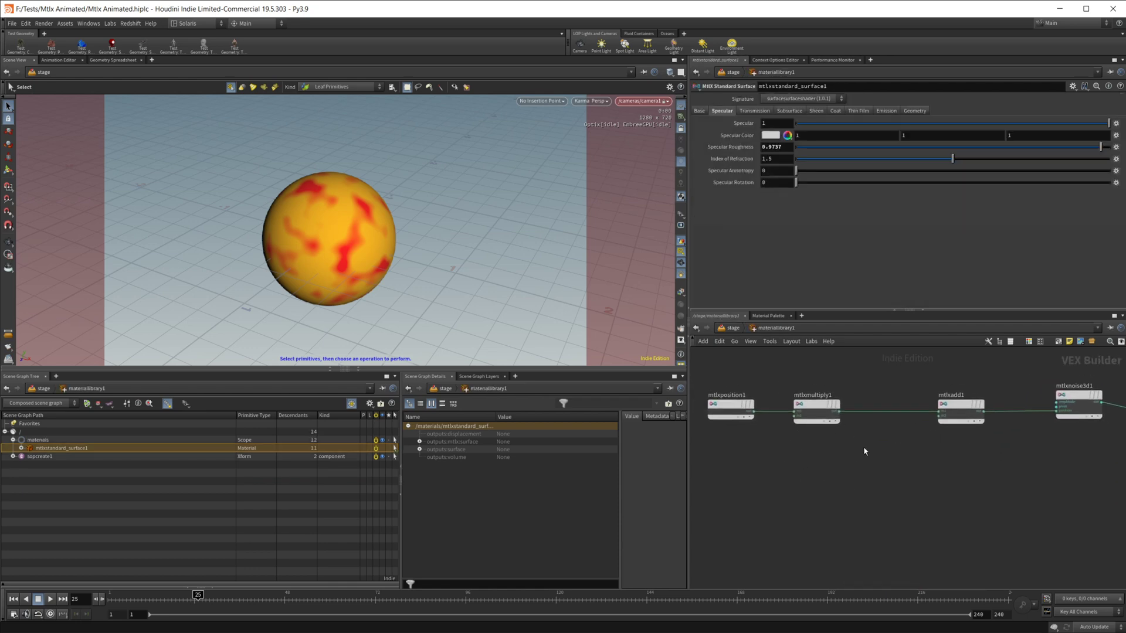
# Examine the parameters of the MtlX position, multiply, add, noise and color ramp nodes along the shader chain.
pyautogui.click(730, 411)
pyautogui.click(812, 413)
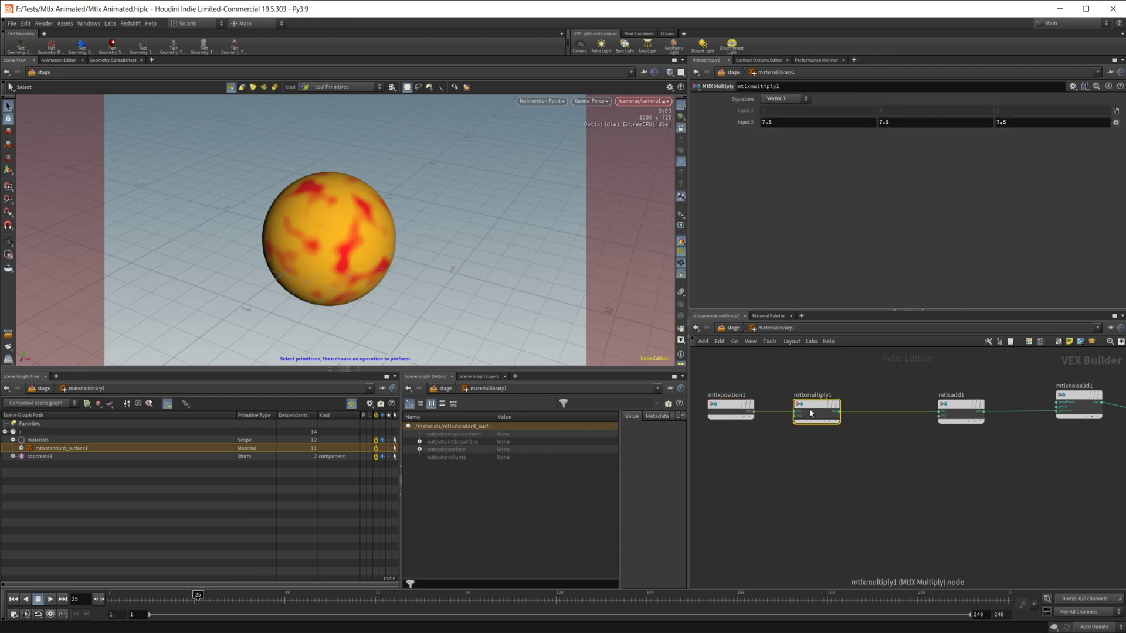
pyautogui.moveTo(934, 452); pyautogui.dragTo(793, 479, button='middle')
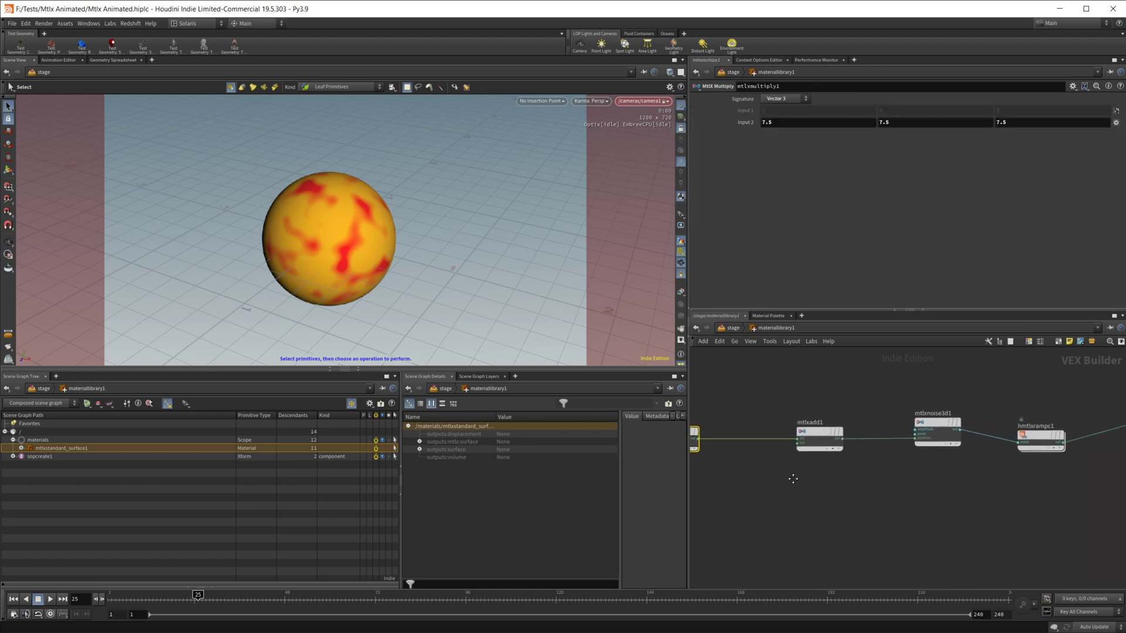
pyautogui.click(814, 441)
pyautogui.moveTo(874, 463); pyautogui.dragTo(799, 457, button='middle')
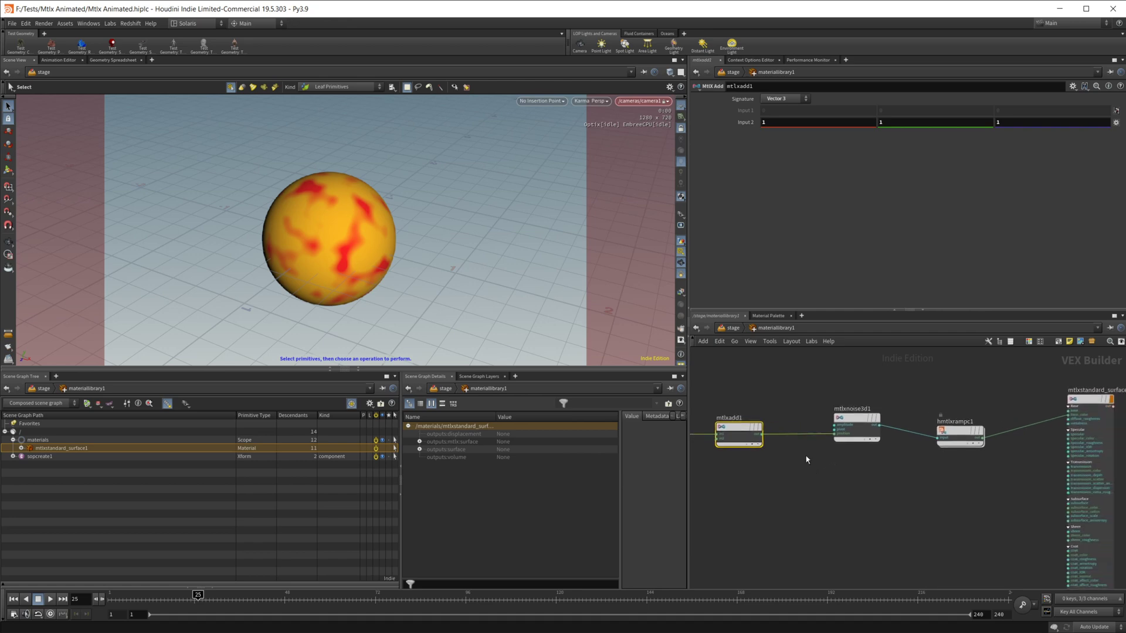
pyautogui.click(855, 427)
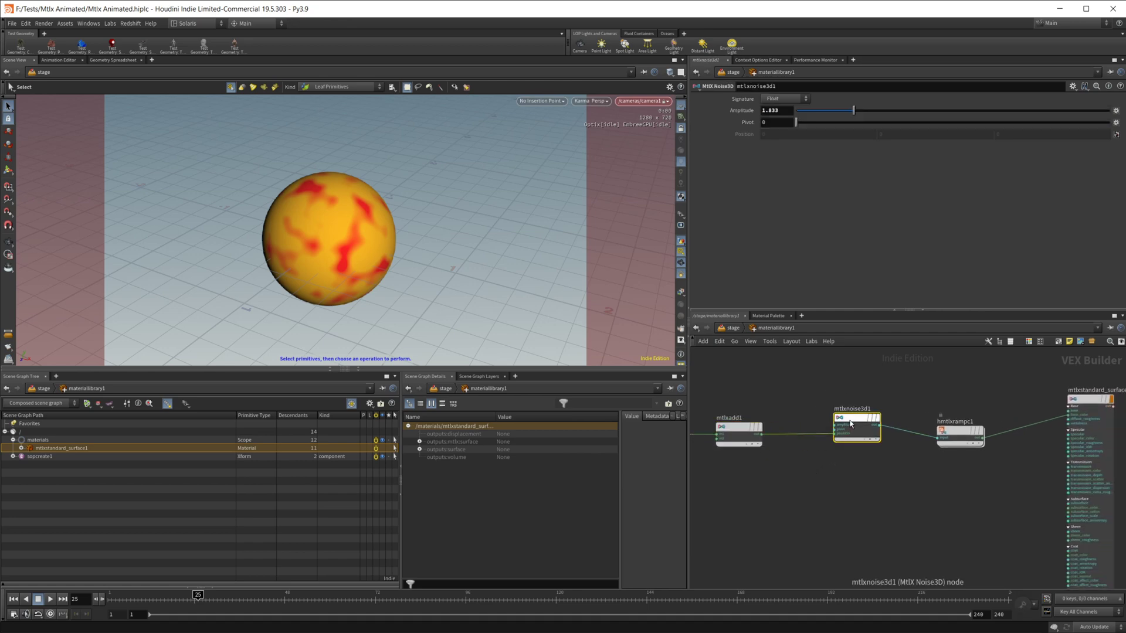
pyautogui.moveTo(887, 481); pyautogui.dragTo(800, 448, button='middle')
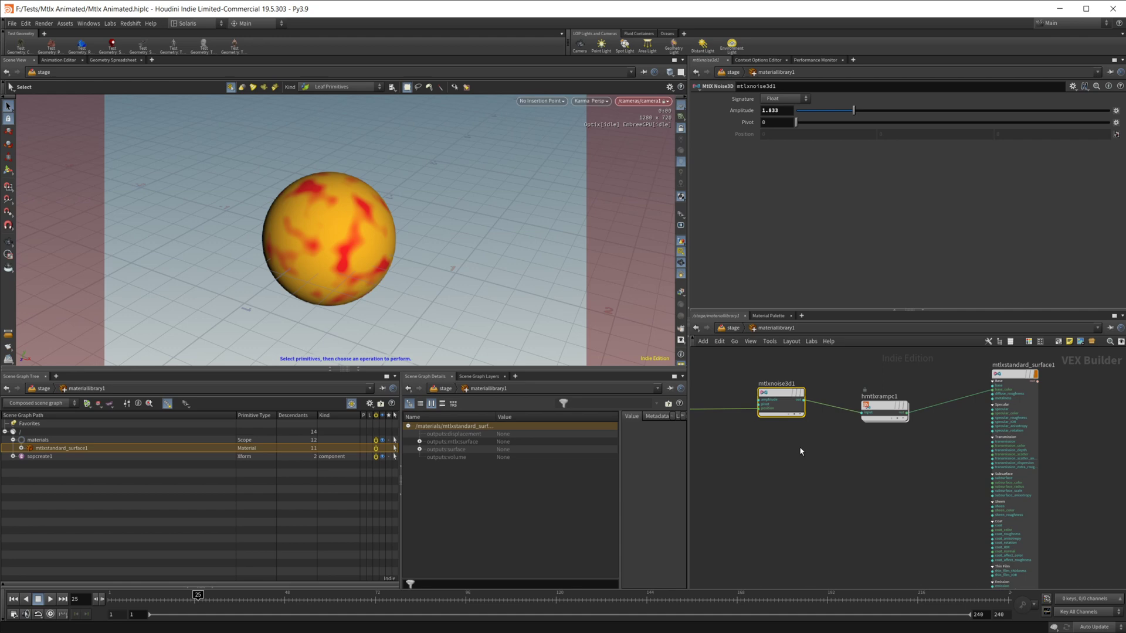
pyautogui.click(884, 410)
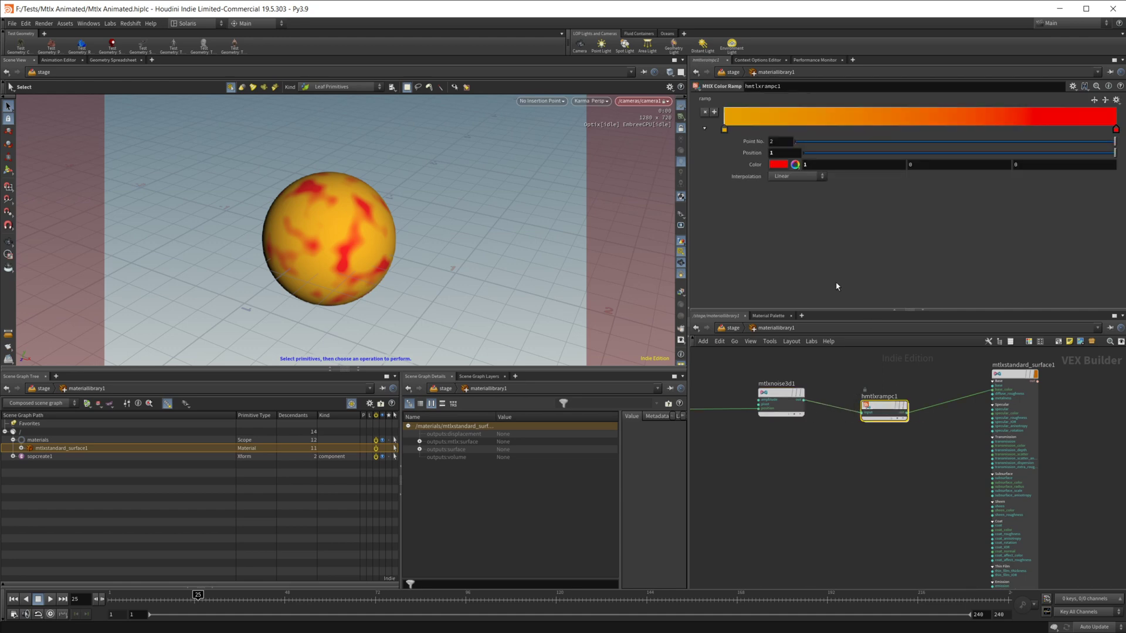
pyautogui.moveTo(897, 486); pyautogui.dragTo(1048, 482, button='middle')
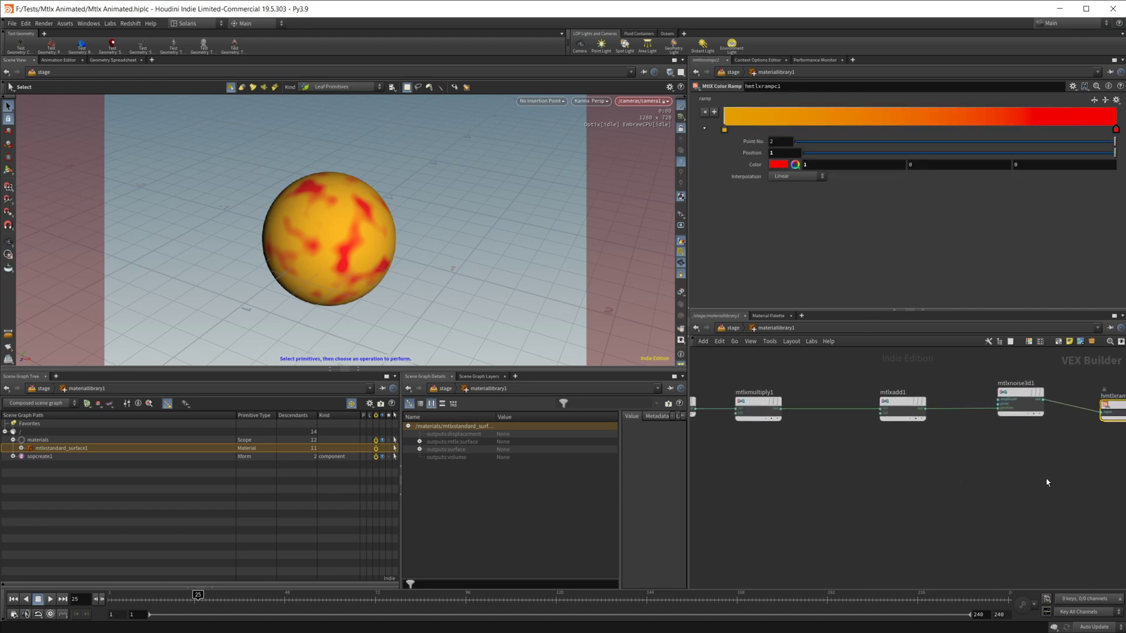
# Try to animate Input 2 of mtlxadd1 with a keyframe of 1 at frame 1 and a higher value at frame 78.
pyautogui.click(903, 410)
pyautogui.click(111, 599)
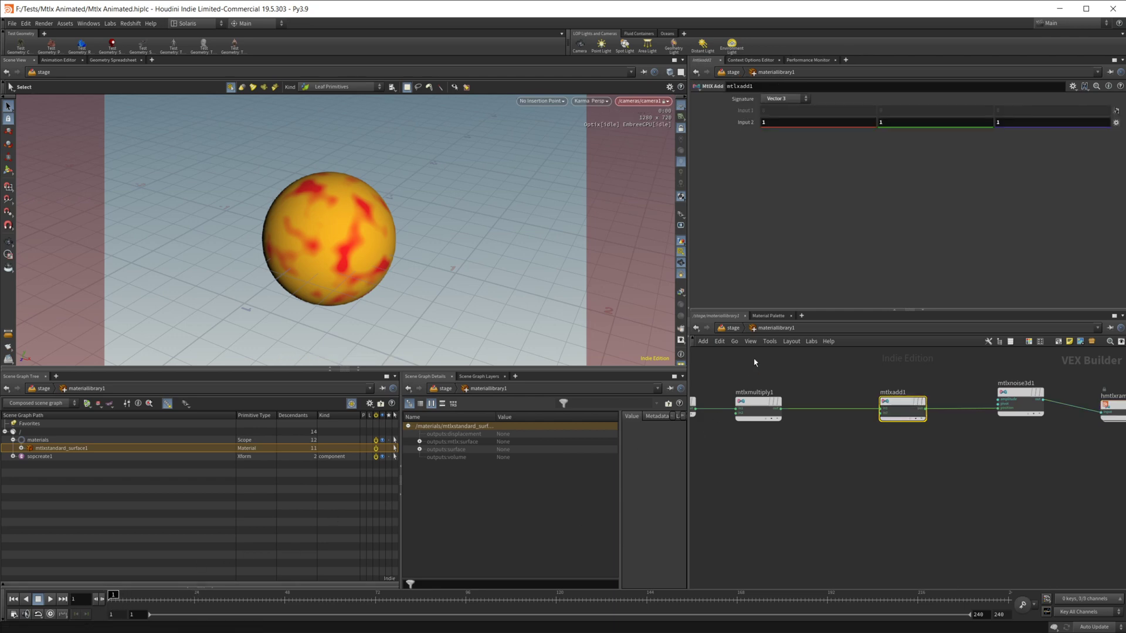
pyautogui.keyDown('alt'); pyautogui.click(746, 123); pyautogui.keyUp('alt')
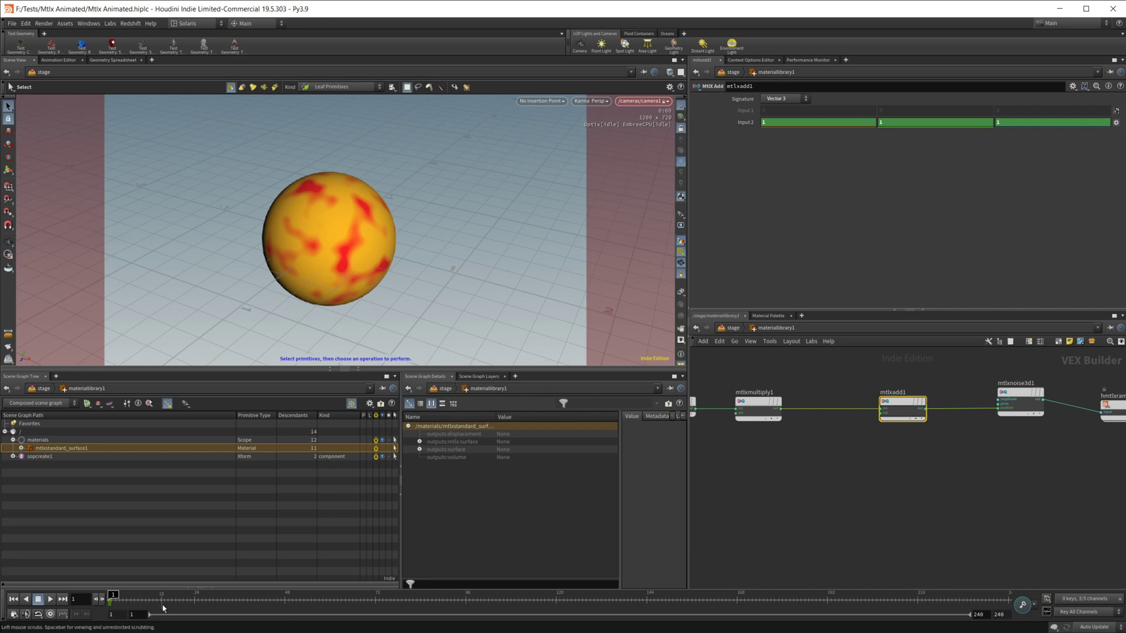
pyautogui.moveTo(166, 602); pyautogui.dragTo(397, 603)
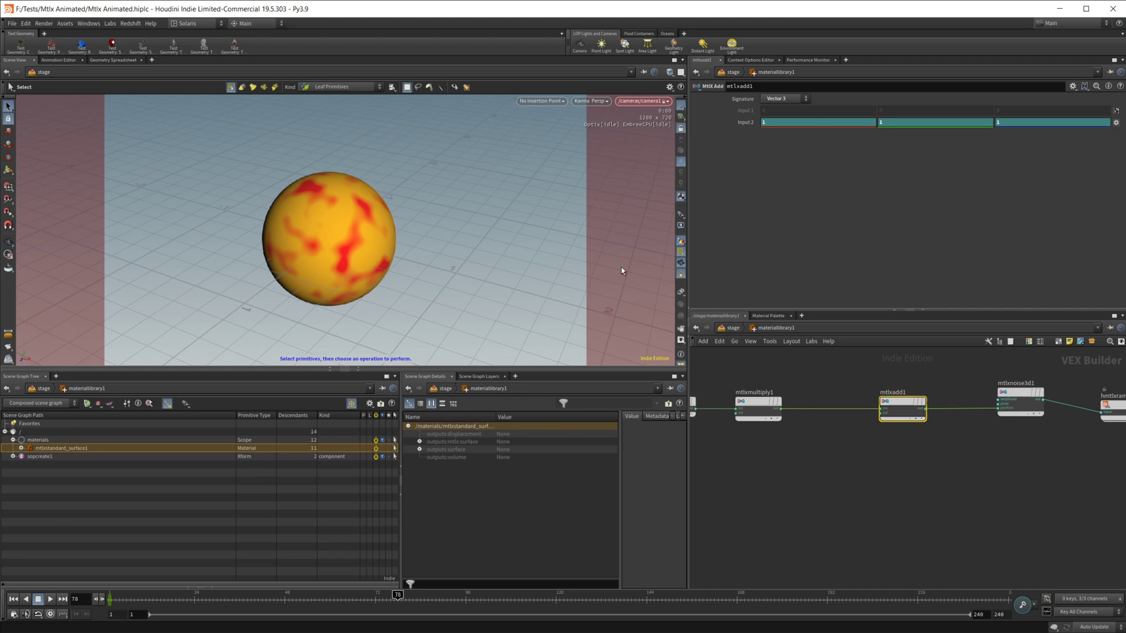
pyautogui.moveTo(743, 123); pyautogui.dragTo(1072, 94, button='middle')
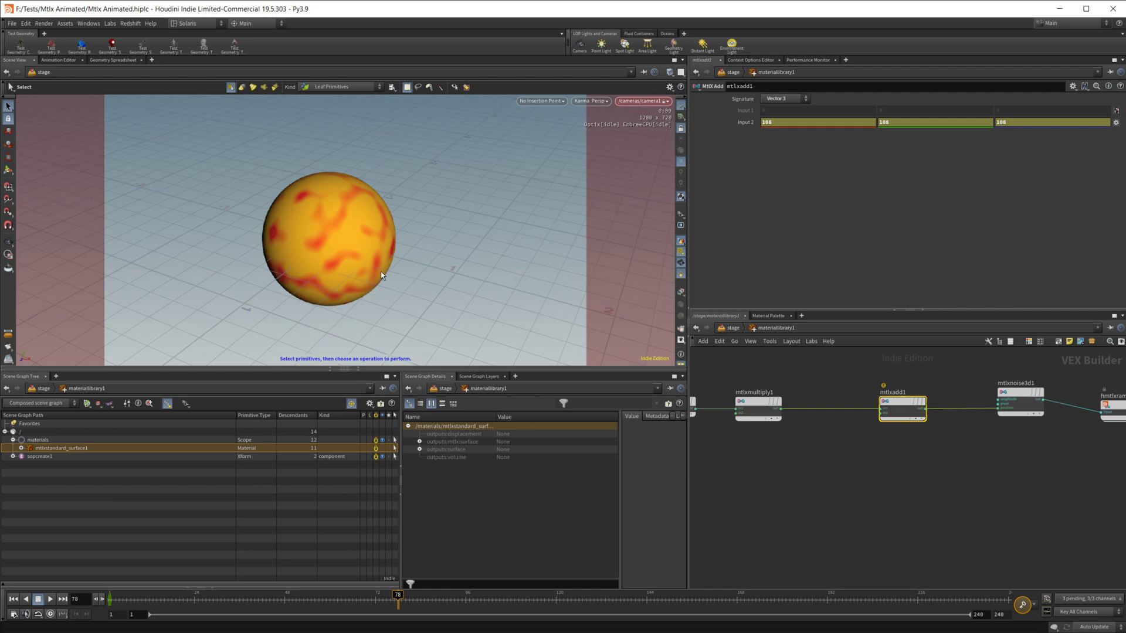
# Read the warning details in the node info of mtlxadd1 and close the info window.
pyautogui.moveTo(903, 406)
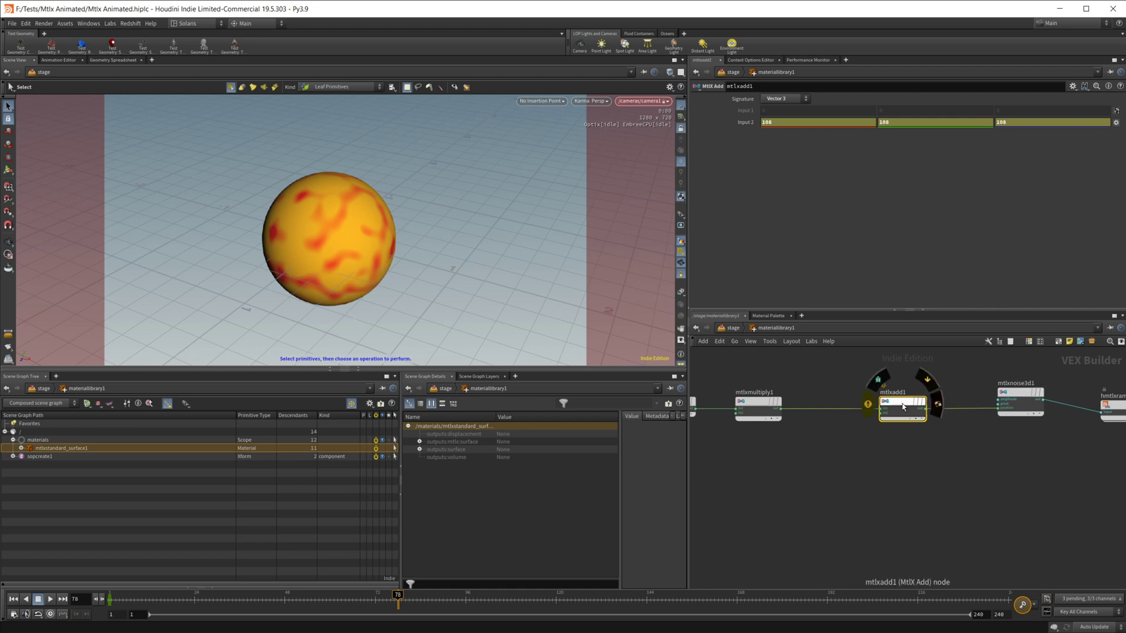
pyautogui.click(868, 405)
pyautogui.moveTo(977, 285); pyautogui.dragTo(827, 288)
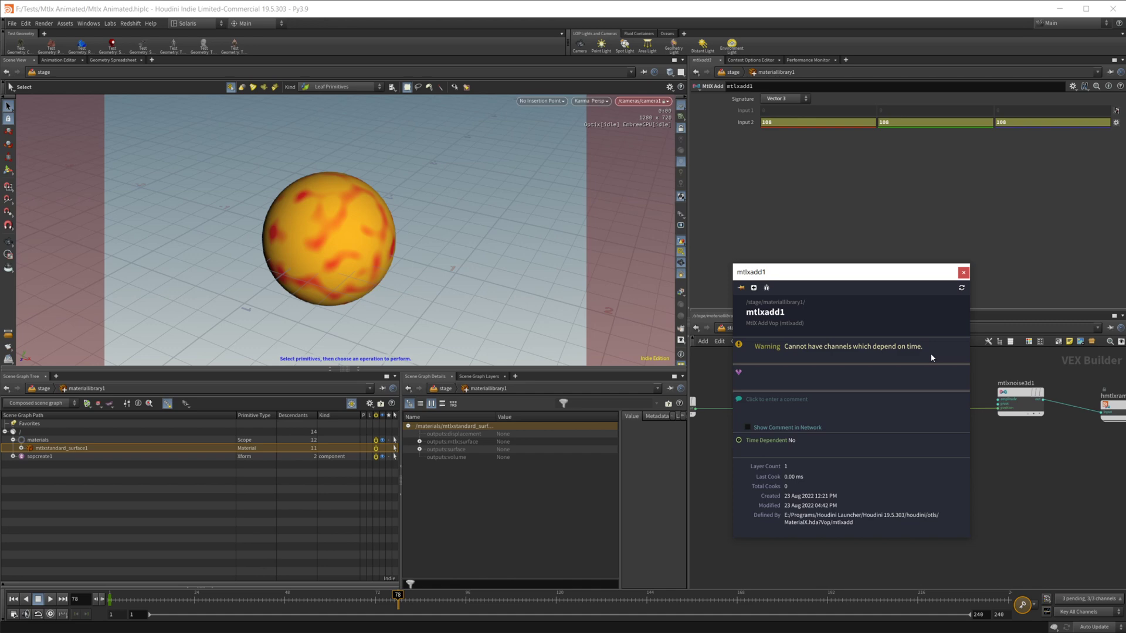
pyautogui.click(964, 273)
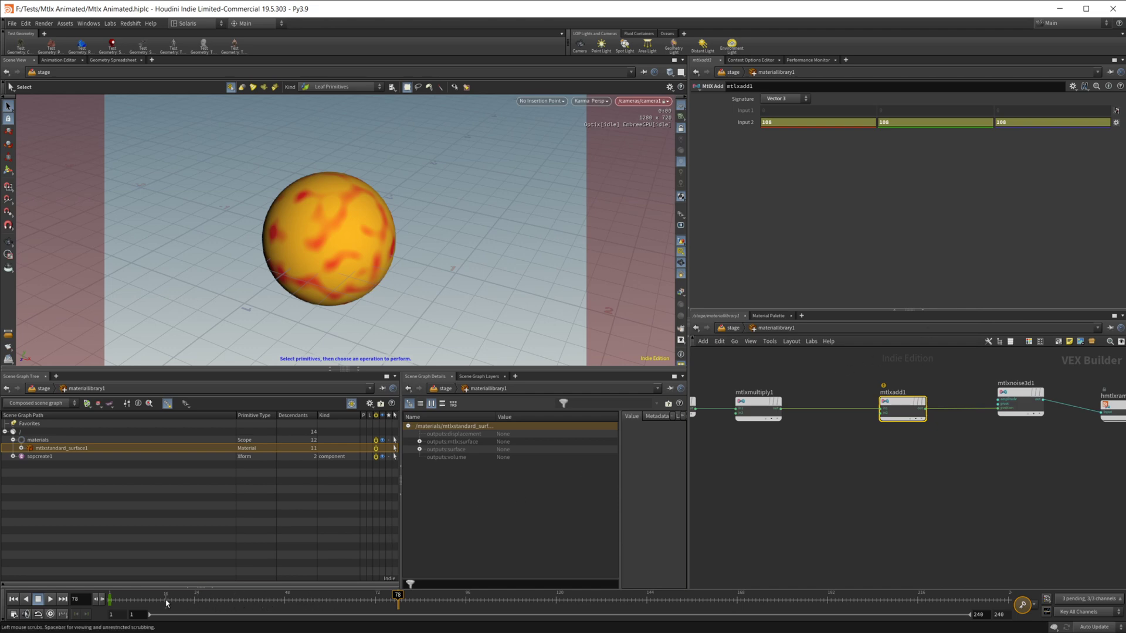
# Return to frame 1 and remove the animation channels from Input 2 of mtlxadd1.
pyautogui.hotkey('ctrl', 'Up')
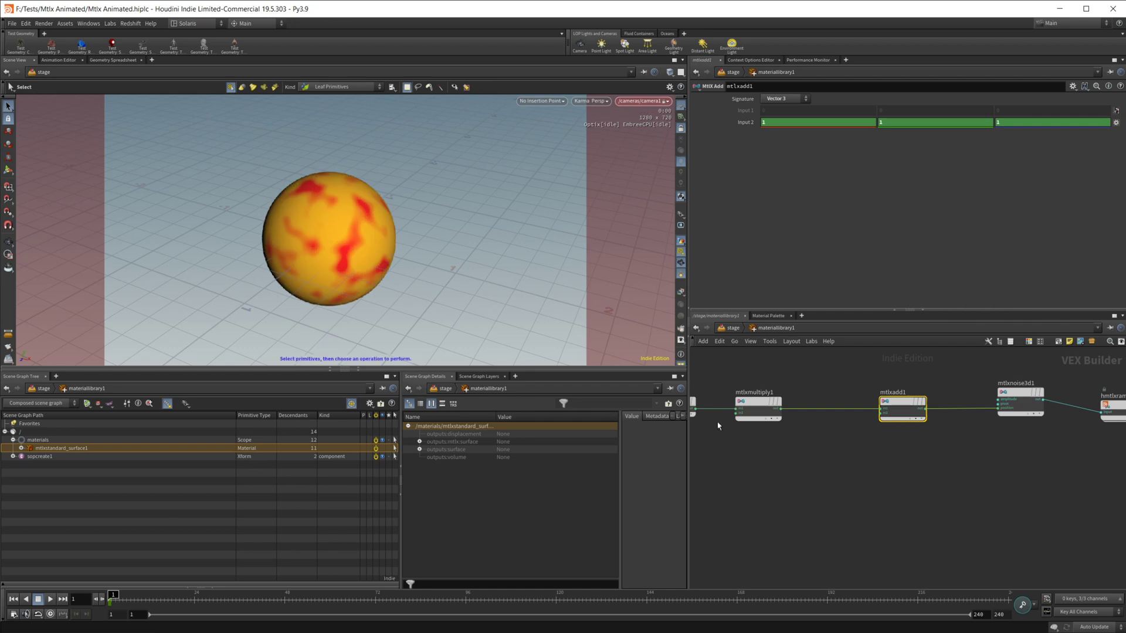
pyautogui.rightClick(745, 122)
pyautogui.click(803, 237)
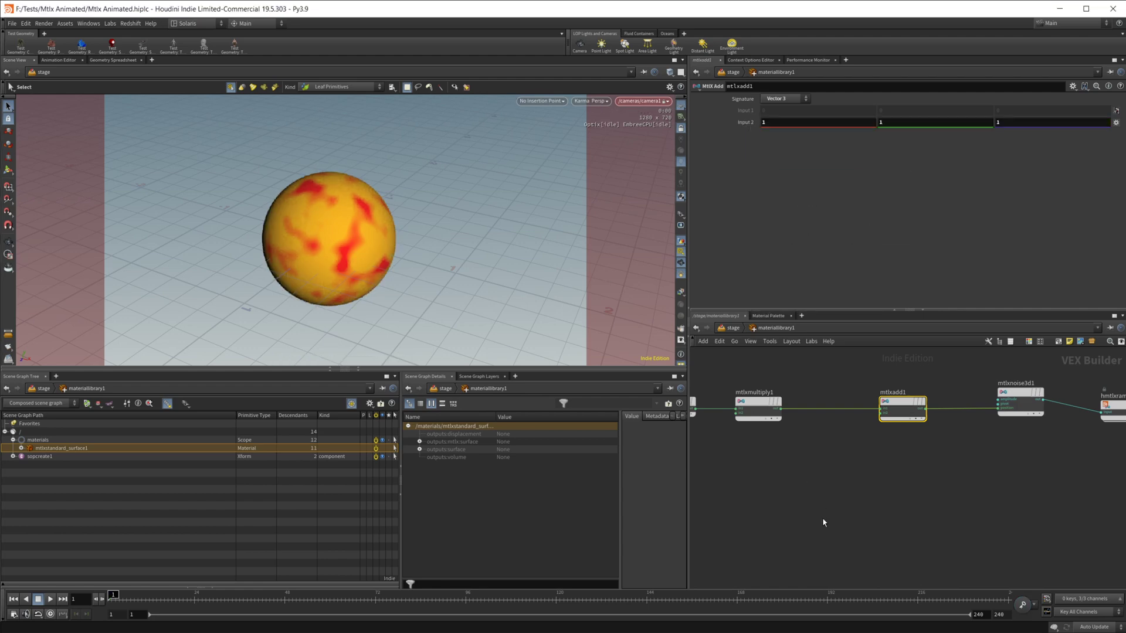
# Add a MtlX Frame node and place it below mtlxmultiply1.
pyautogui.press('Tab')
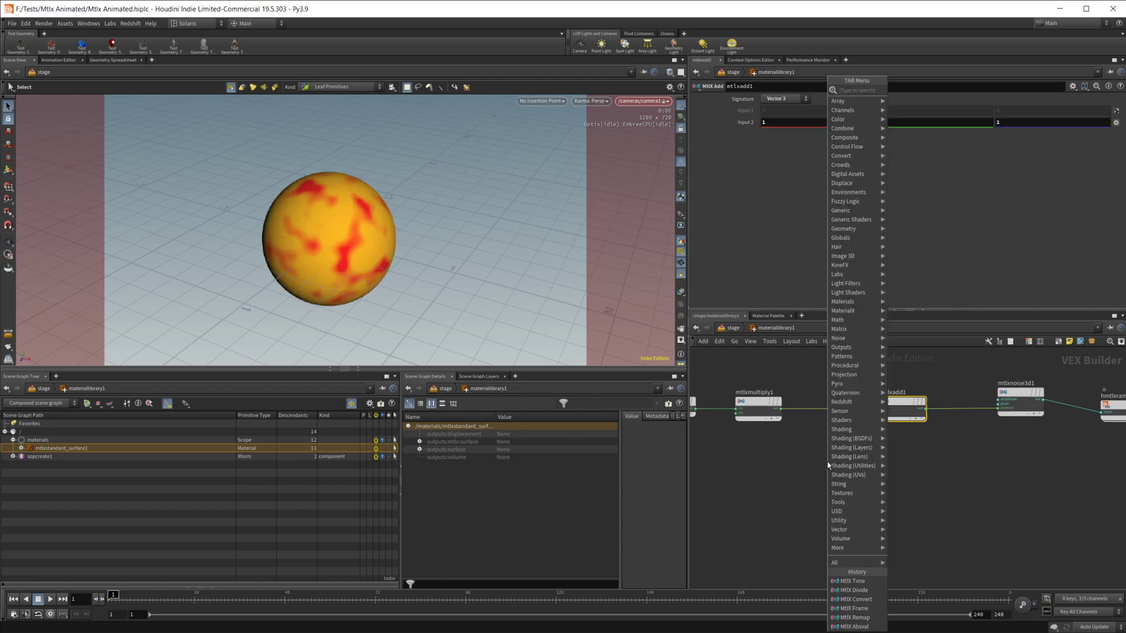
pyautogui.write('mtlx fr')
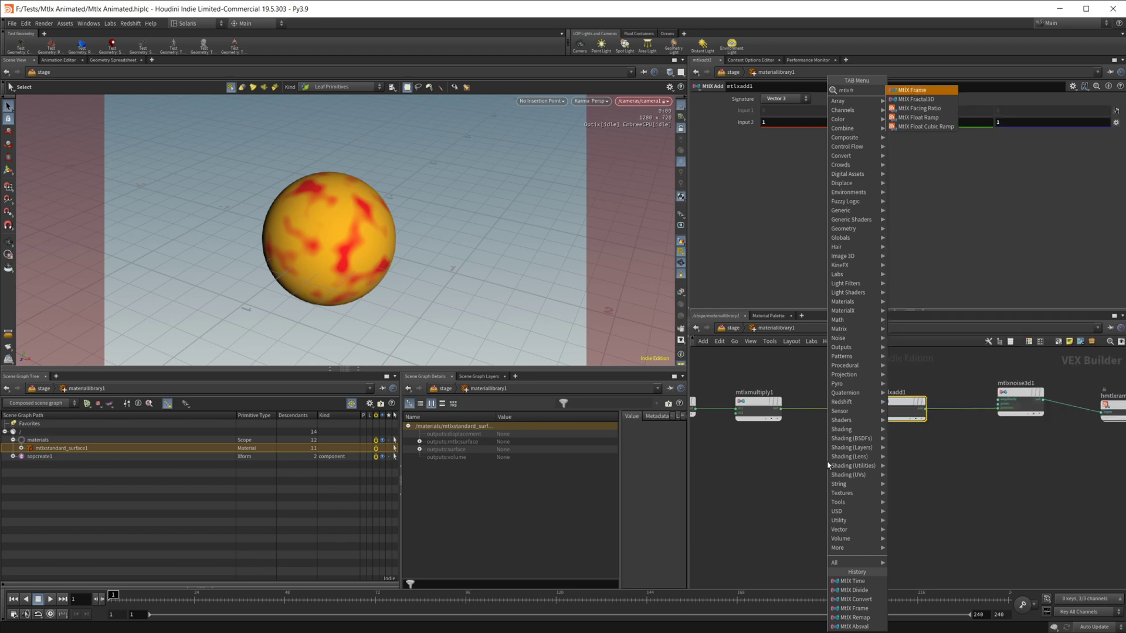
pyautogui.press('Return')
pyautogui.click(827, 466)
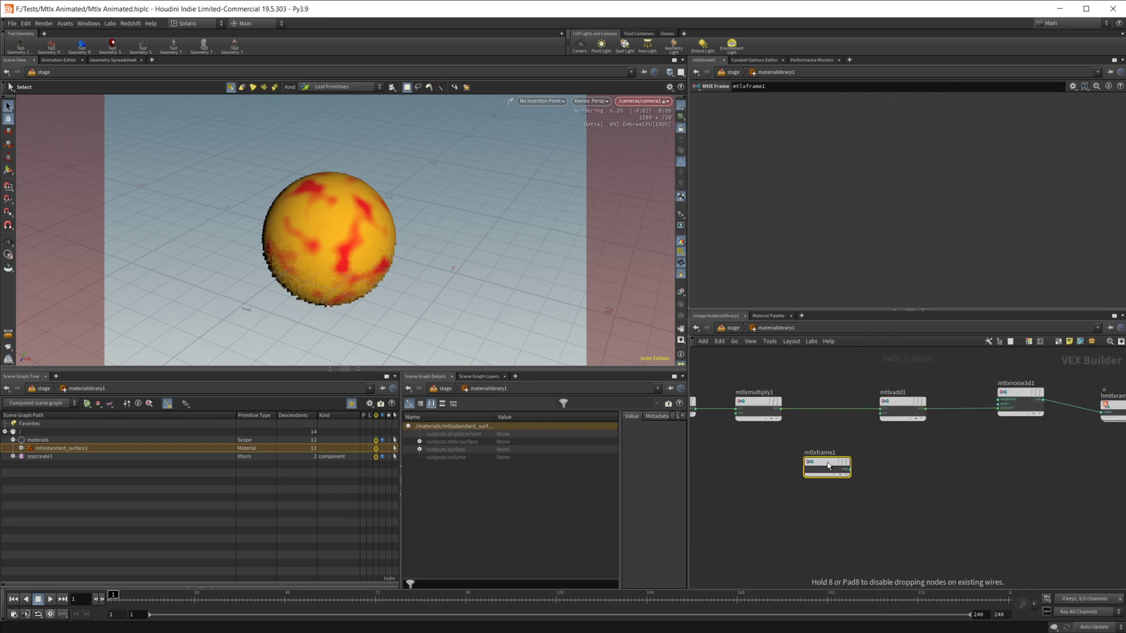
pyautogui.moveTo(827, 464); pyautogui.dragTo(753, 464)
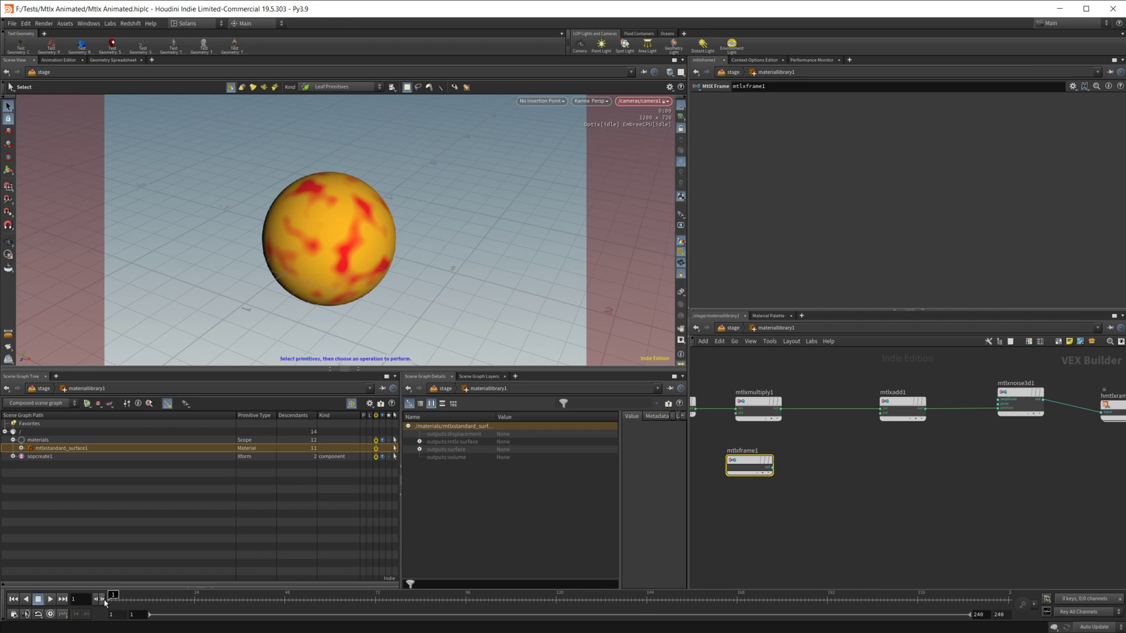
# Add a MtlX Convert node between the frame node and mtlxadd1.
pyautogui.scroll(3, 842, 470)
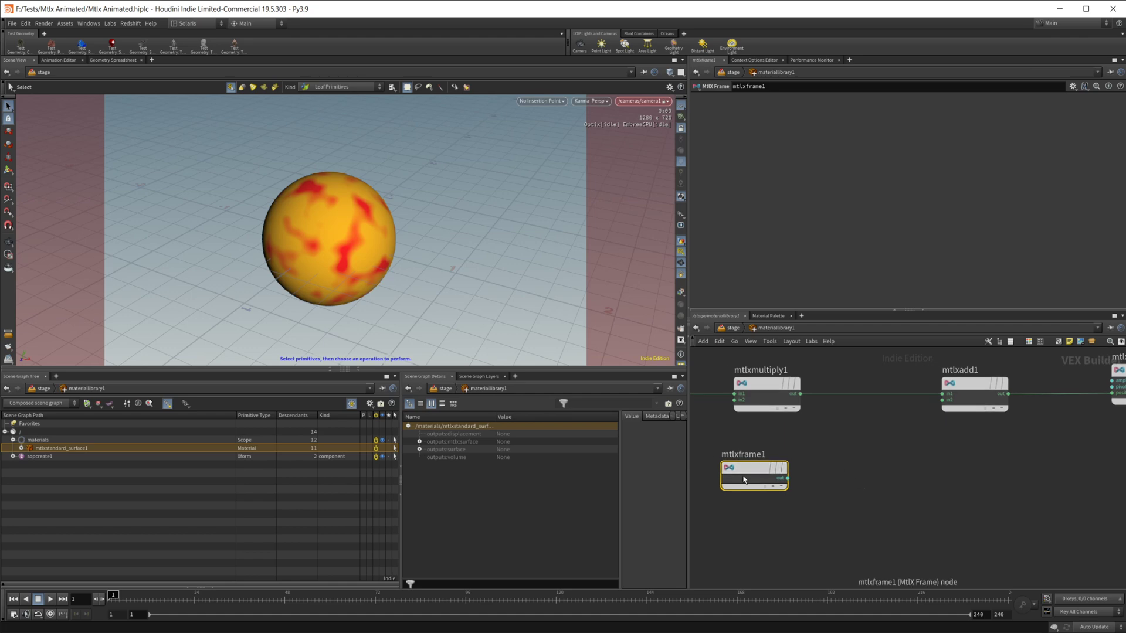
pyautogui.scroll(-1, 872, 464)
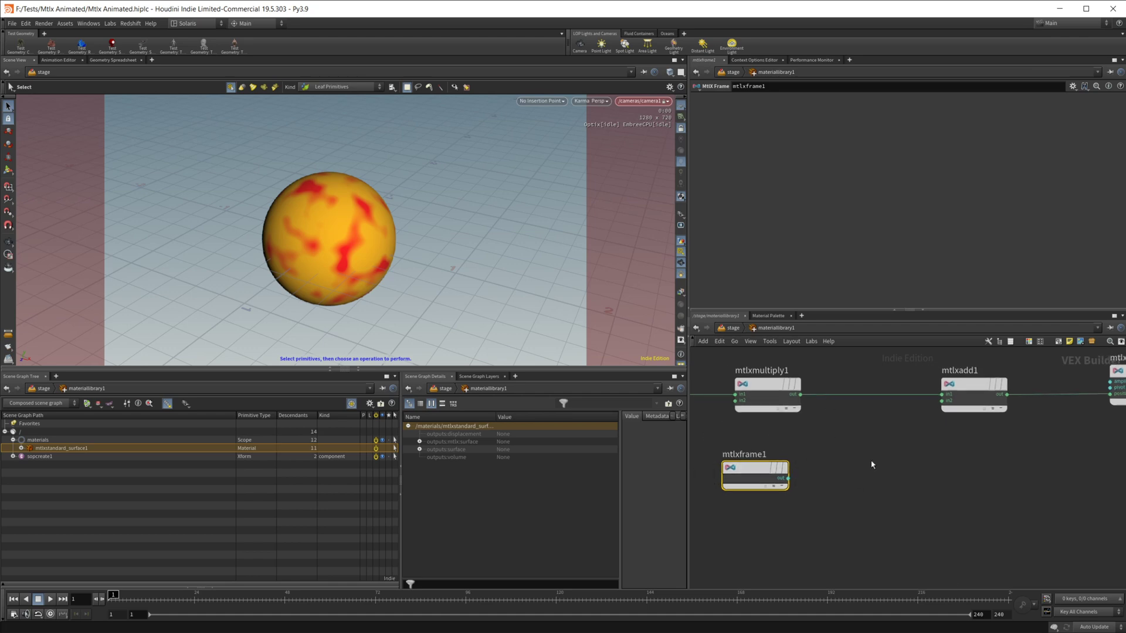
pyautogui.click(962, 387)
pyautogui.press('Tab')
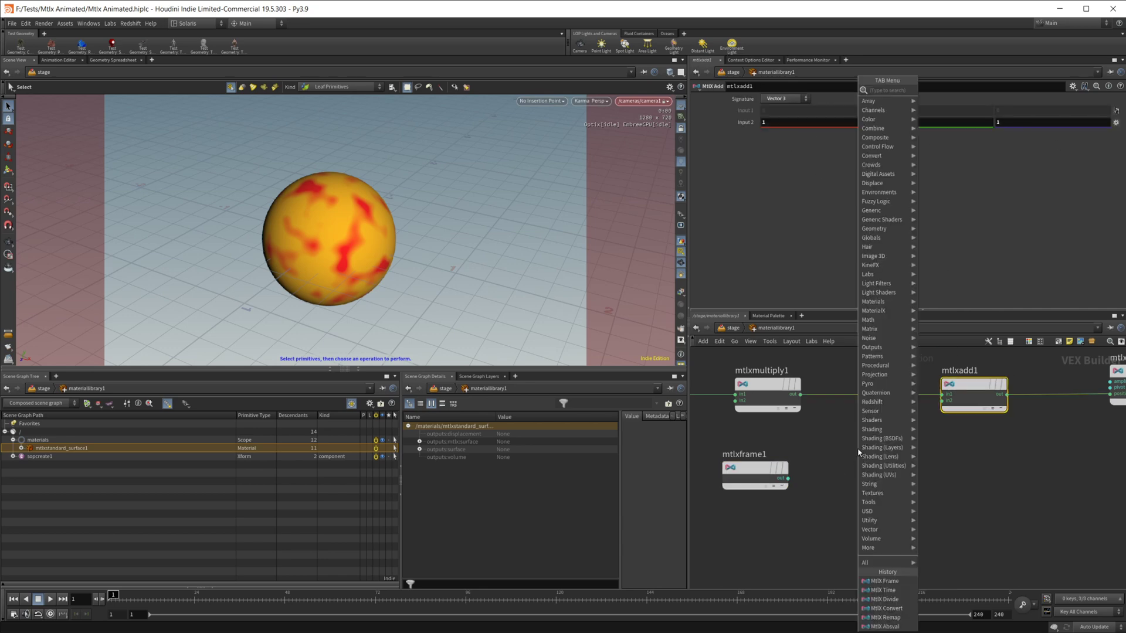
pyautogui.write('mtlx con')
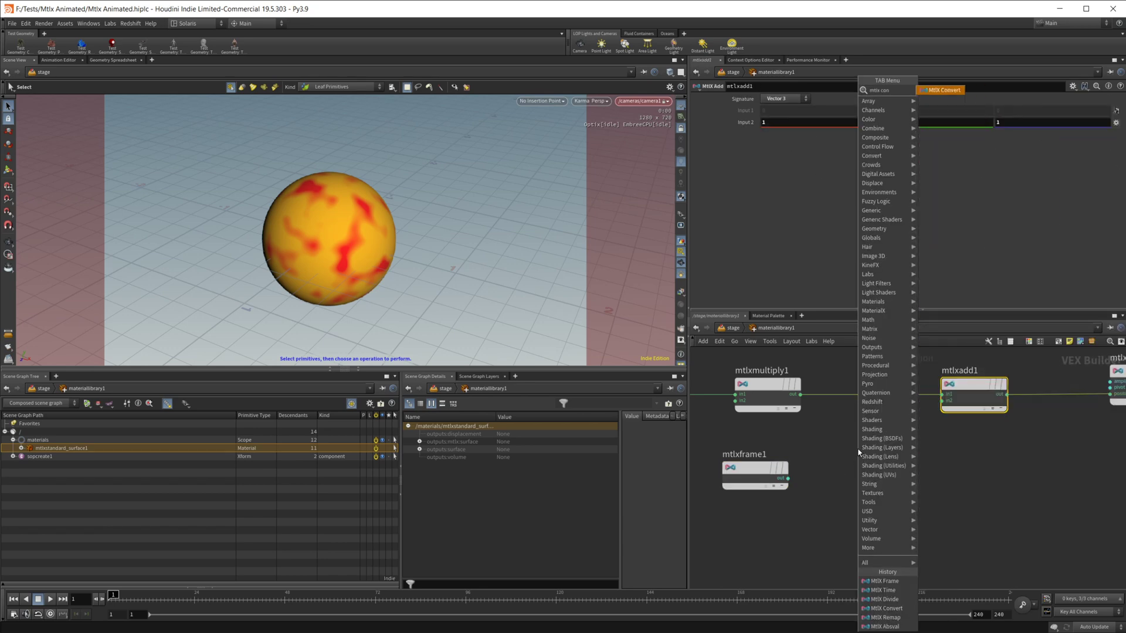
pyautogui.press('Return')
pyautogui.click(856, 455)
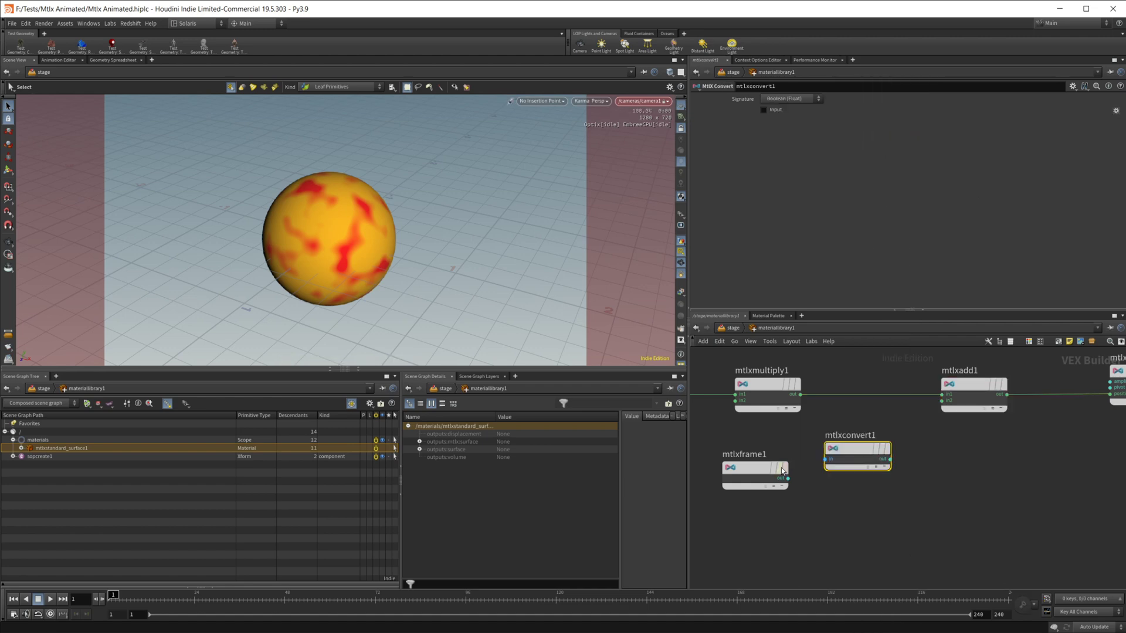
# Wire mtlxframe1 through mtlxconvert1 into the second input of mtlxadd1 using the Float (Vector 3) signature, and scrub the timeline to preview it.
pyautogui.moveTo(788, 478); pyautogui.dragTo(942, 401)
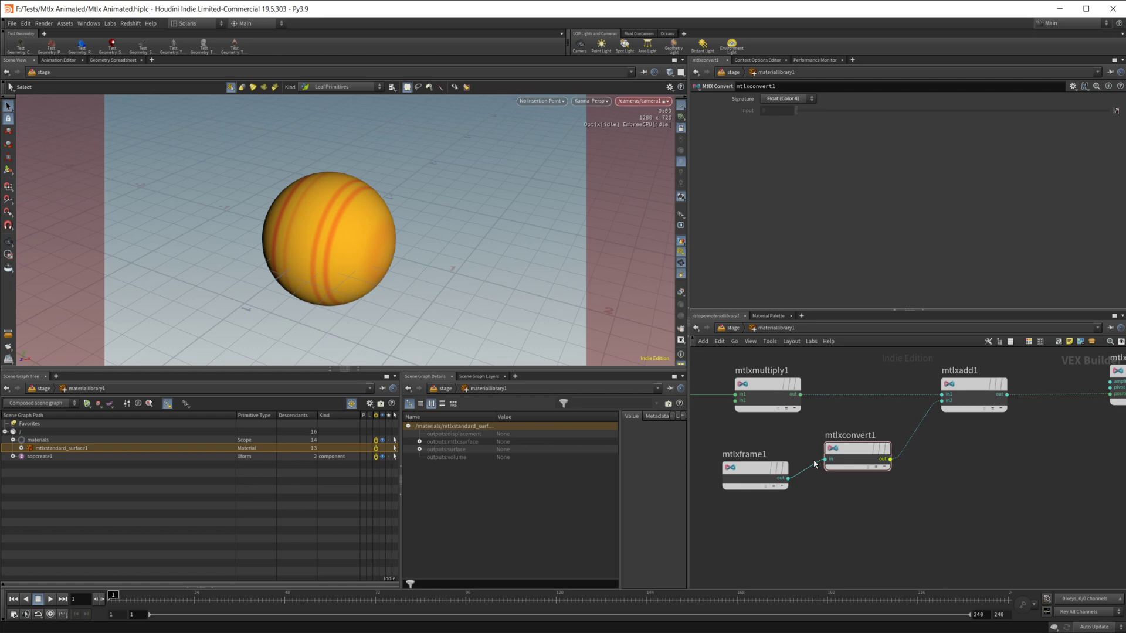
pyautogui.click(798, 99)
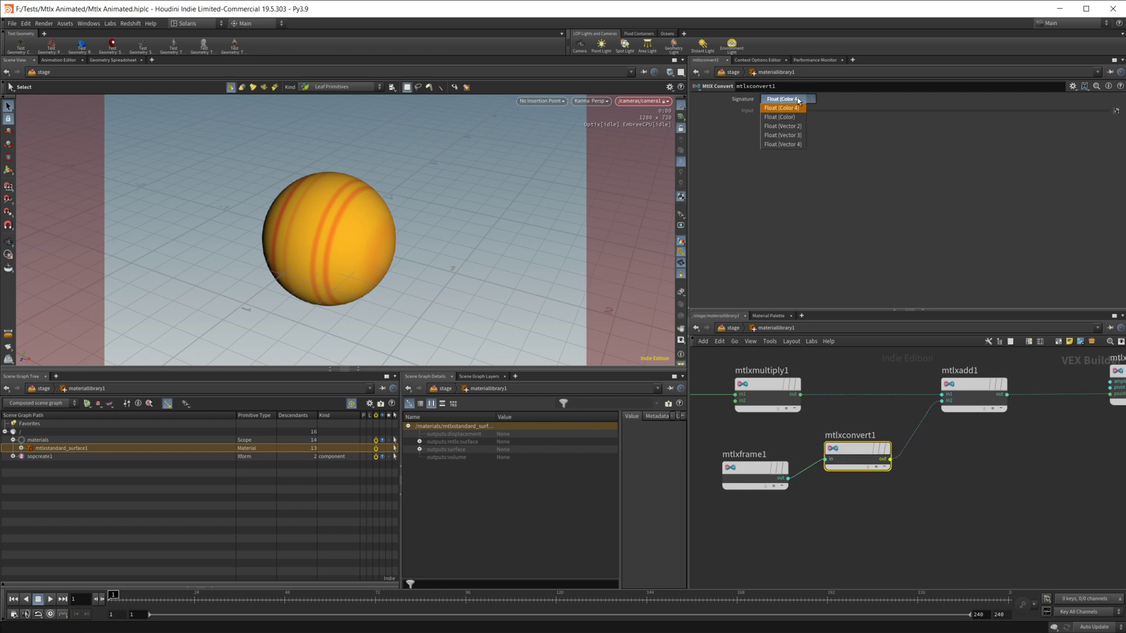
pyautogui.click(800, 136)
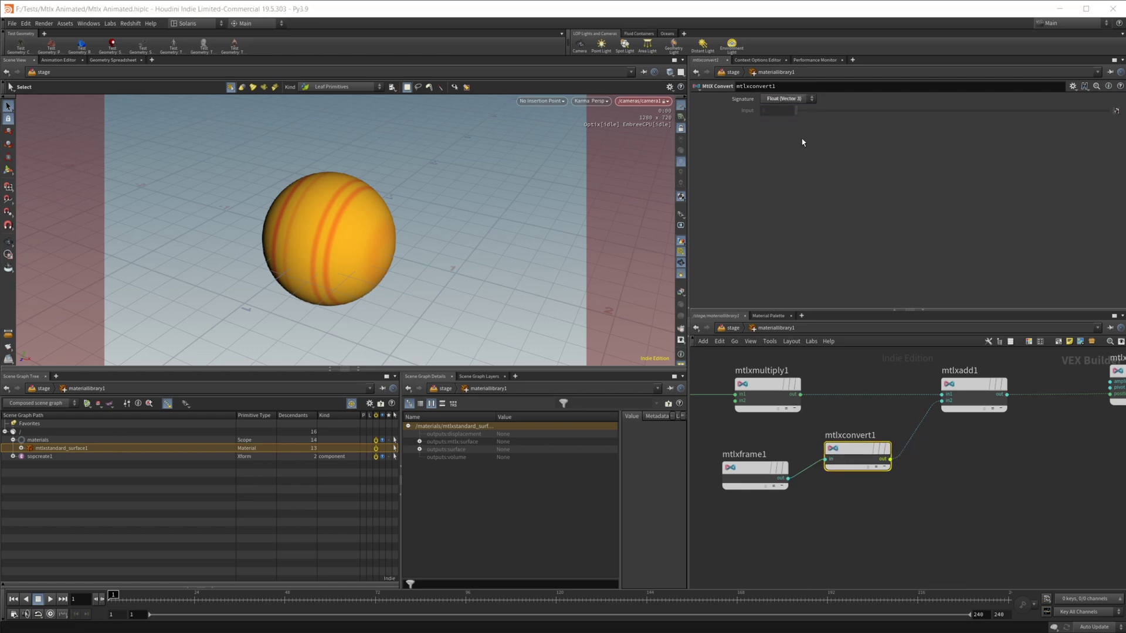
pyautogui.moveTo(860, 450); pyautogui.dragTo(861, 469)
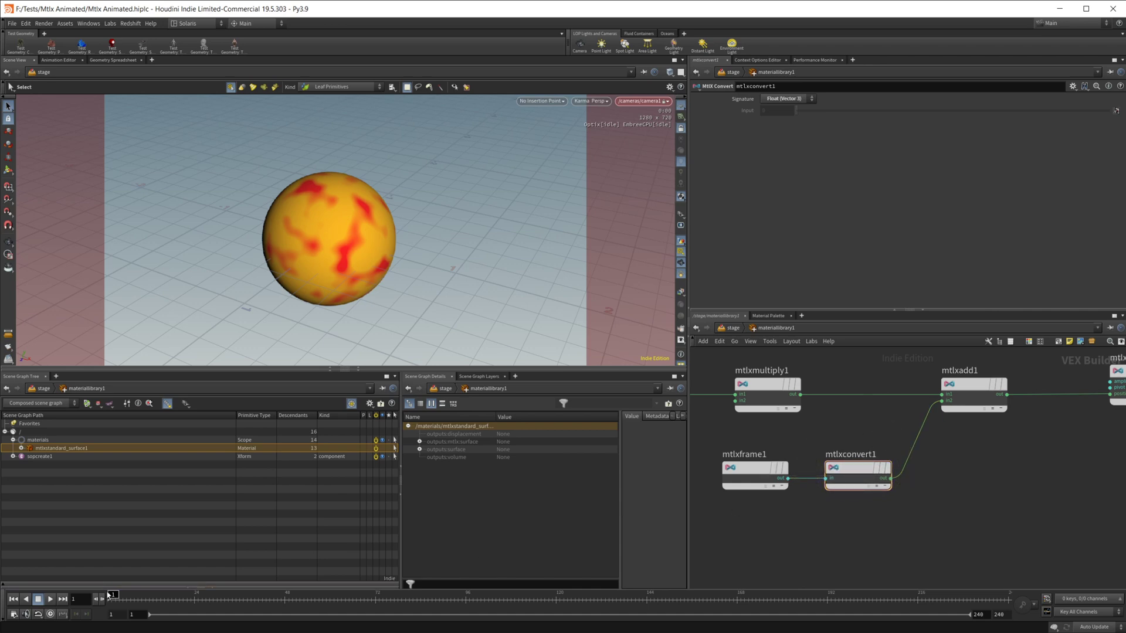
pyautogui.moveTo(113, 595)
pyautogui.mouseDown()
pyautogui.moveTo(507, 602)
pyautogui.moveTo(152, 587)
pyautogui.moveTo(109, 597)
pyautogui.mouseUp()
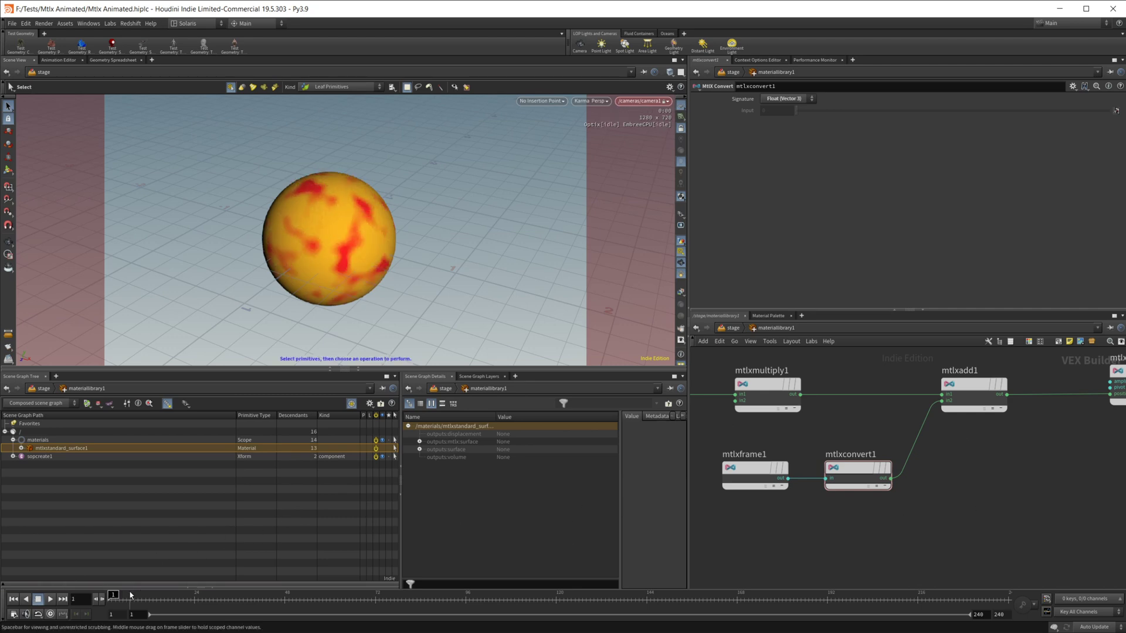
# Cut the wire from mtlxconvert1 to mtlxadd1 to check Input 2, and reconnect it to the second input.
pyautogui.press('y')
pyautogui.moveTo(894, 433); pyautogui.dragTo(969, 458)
pyautogui.click(971, 385)
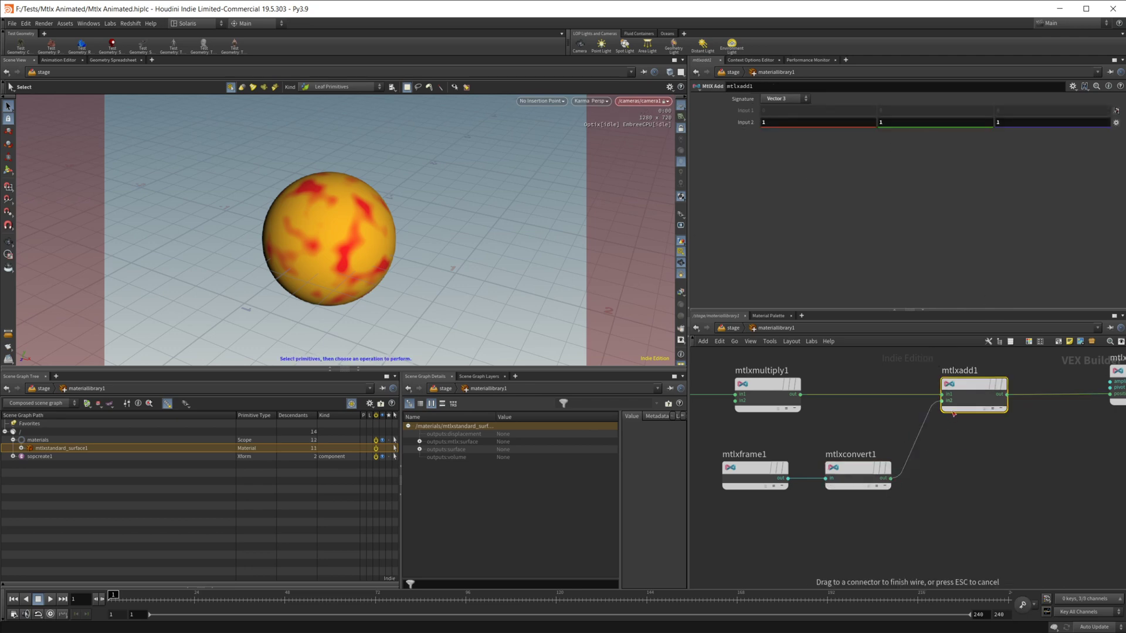
pyautogui.moveTo(891, 479); pyautogui.dragTo(942, 400)
pyautogui.moveTo(907, 469)
pyautogui.mouseDown()
pyautogui.moveTo(896, 471)
pyautogui.moveTo(942, 400)
pyautogui.mouseUp()
# Move mtlxframe1 farther away from mtlxconvert1 to leave room for a node between them.
pyautogui.moveTo(803, 534); pyautogui.dragTo(934, 519, button='middle')
pyautogui.moveTo(882, 455); pyautogui.dragTo(752, 458)
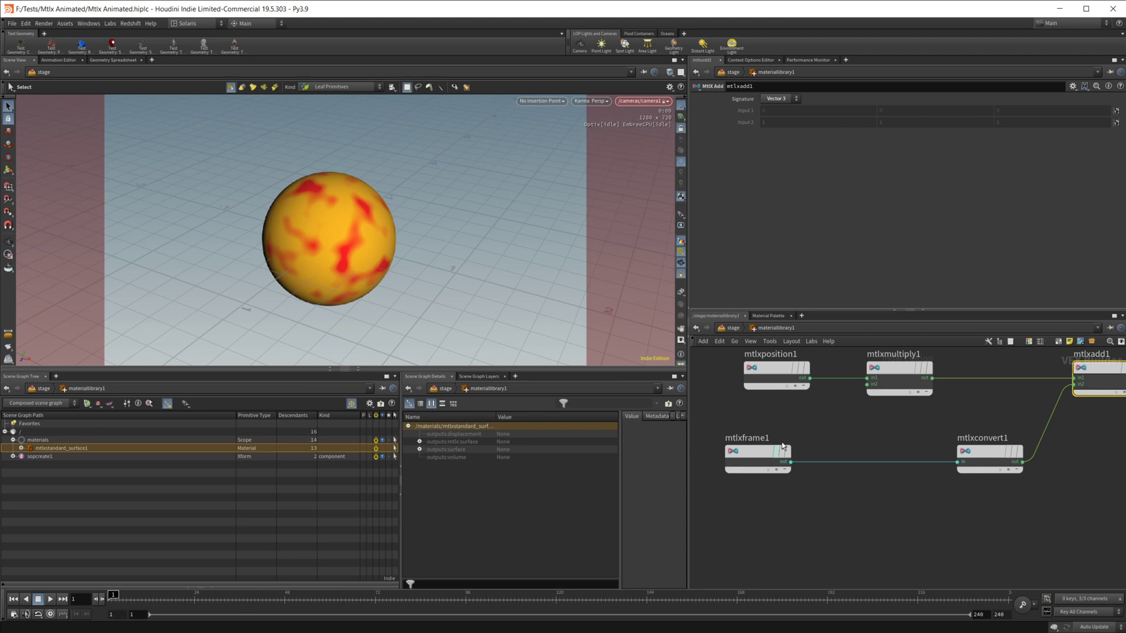
# Insert a MtlX Divide node on the wire between mtlxframe1 and mtlxconvert1.
pyautogui.press('Tab')
pyautogui.write('mtlxdiv')
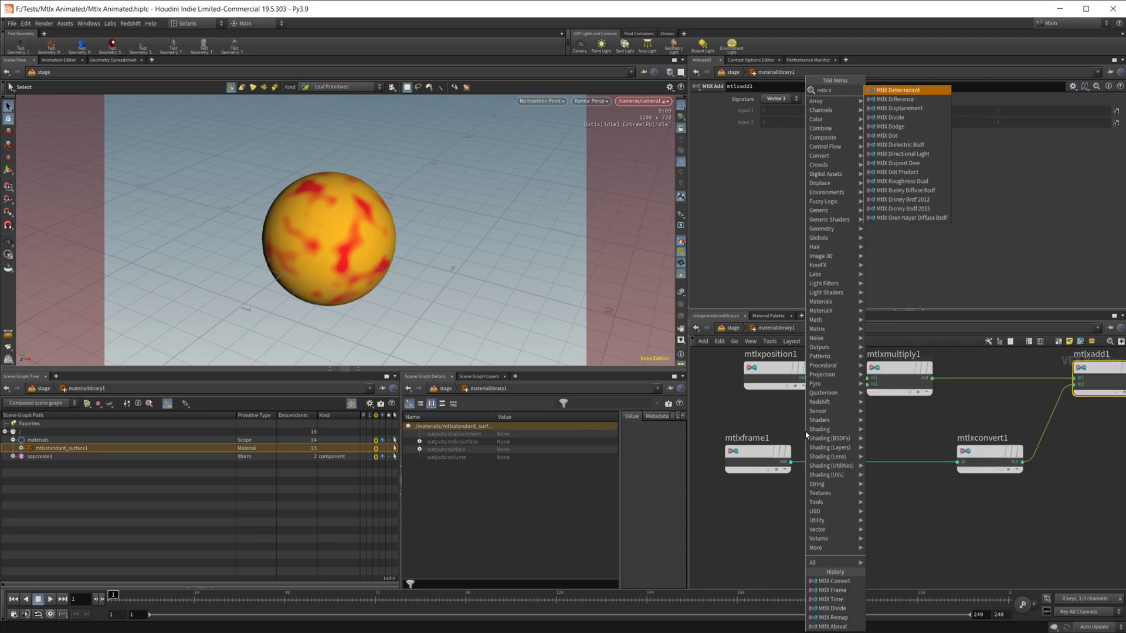
pyautogui.press('Return')
pyautogui.click(806, 435)
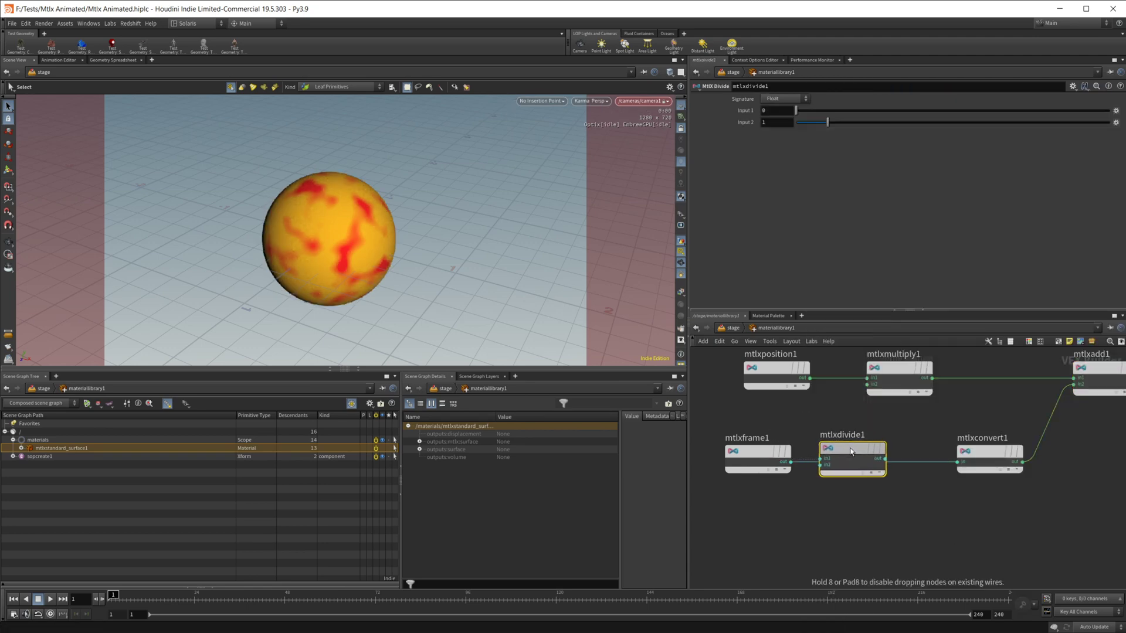
pyautogui.click(880, 455)
# Set Input 2 of mtlxdivide1 to 100 and scrub the timeline to preview the slower noise animation.
pyautogui.click(782, 126)
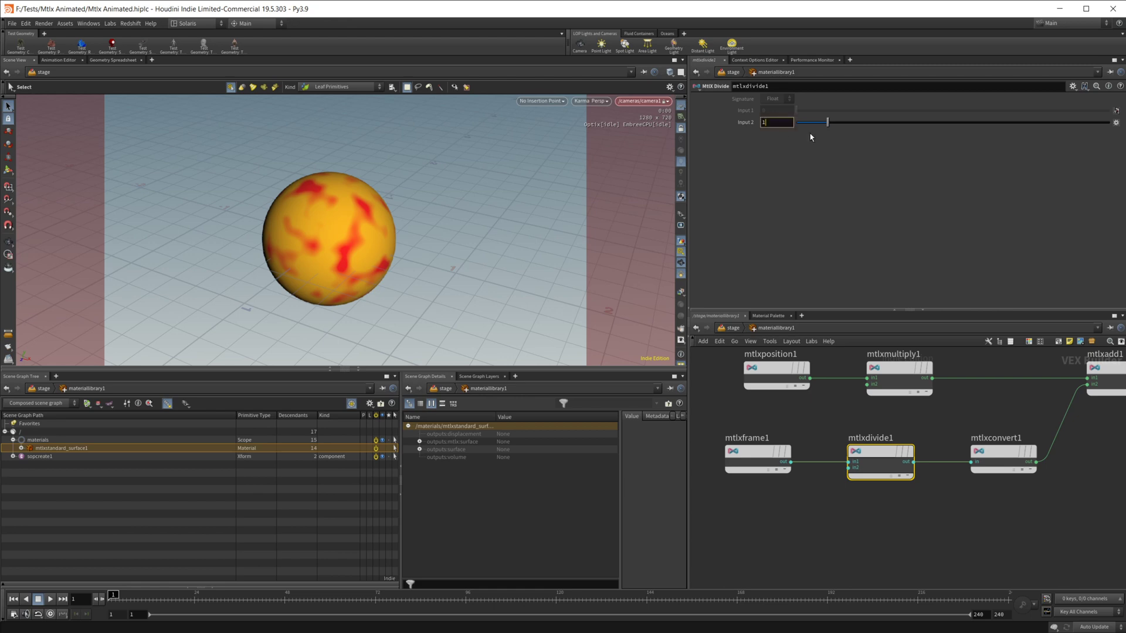
pyautogui.write('00')
pyautogui.press('Return')
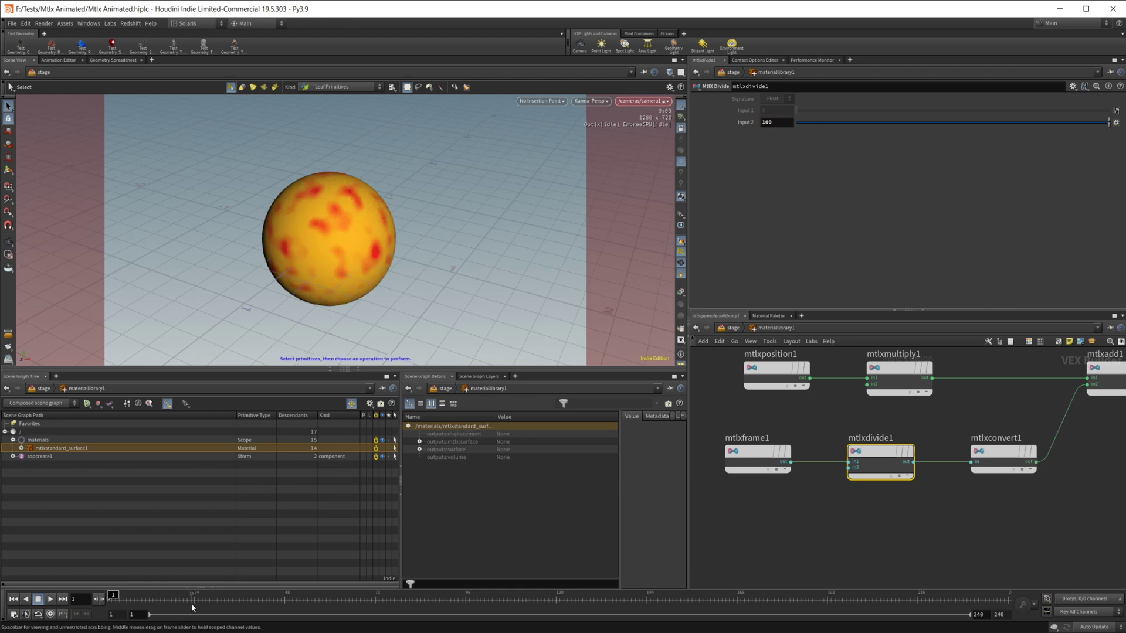
pyautogui.moveTo(117, 600); pyautogui.dragTo(227, 602)
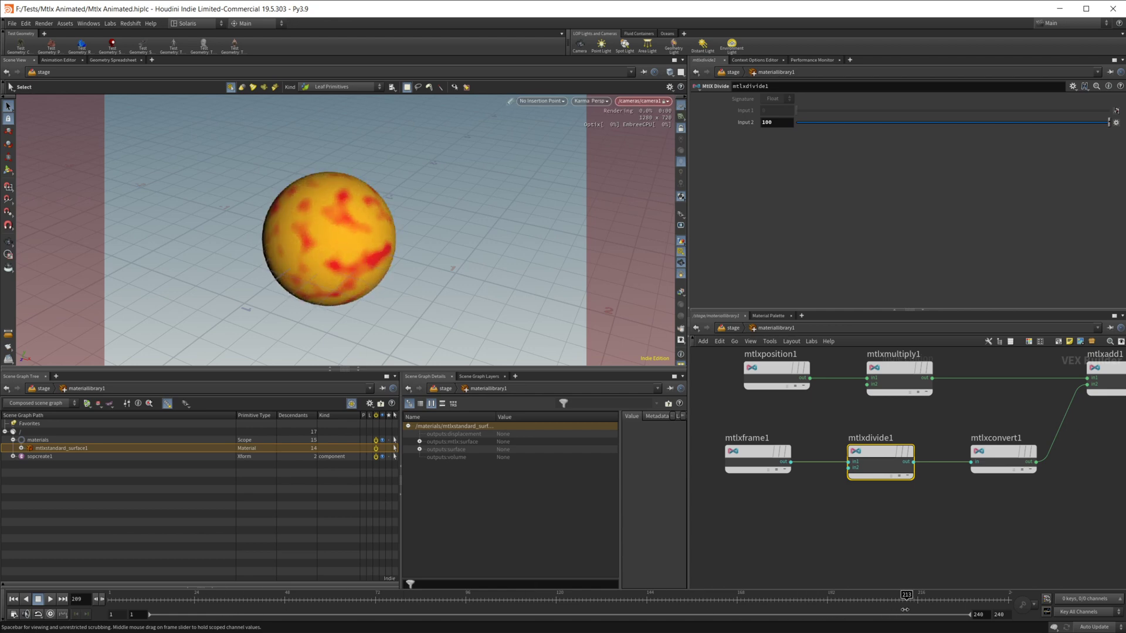
pyautogui.moveTo(439, 584); pyautogui.dragTo(292, 586)
# Add a MtlX Time node directly below mtlxframe1.
pyautogui.moveTo(829, 531); pyautogui.dragTo(857, 510, button='middle')
pyautogui.press('Tab')
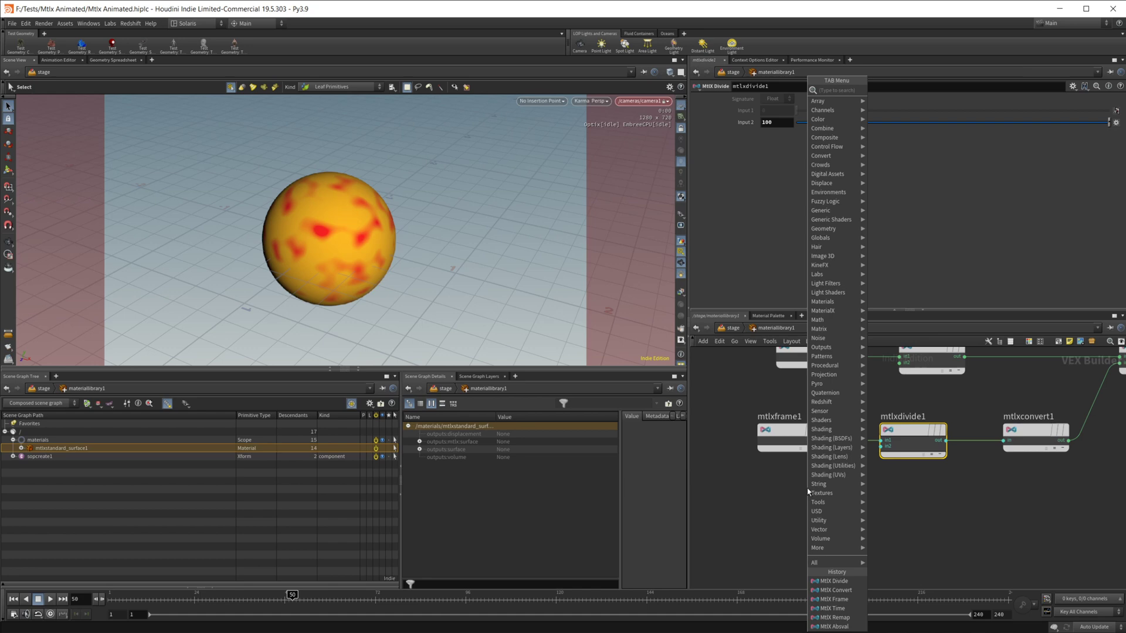
pyautogui.write('mtlxti')
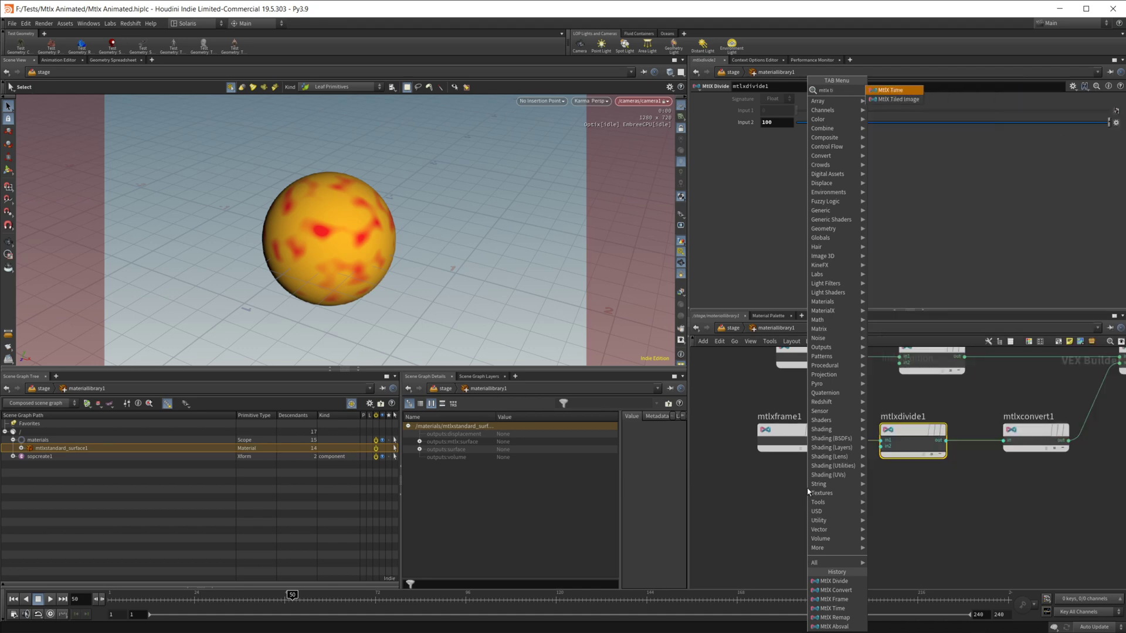
pyautogui.press('Return')
pyautogui.click(808, 491)
pyautogui.moveTo(808, 492); pyautogui.dragTo(790, 500)
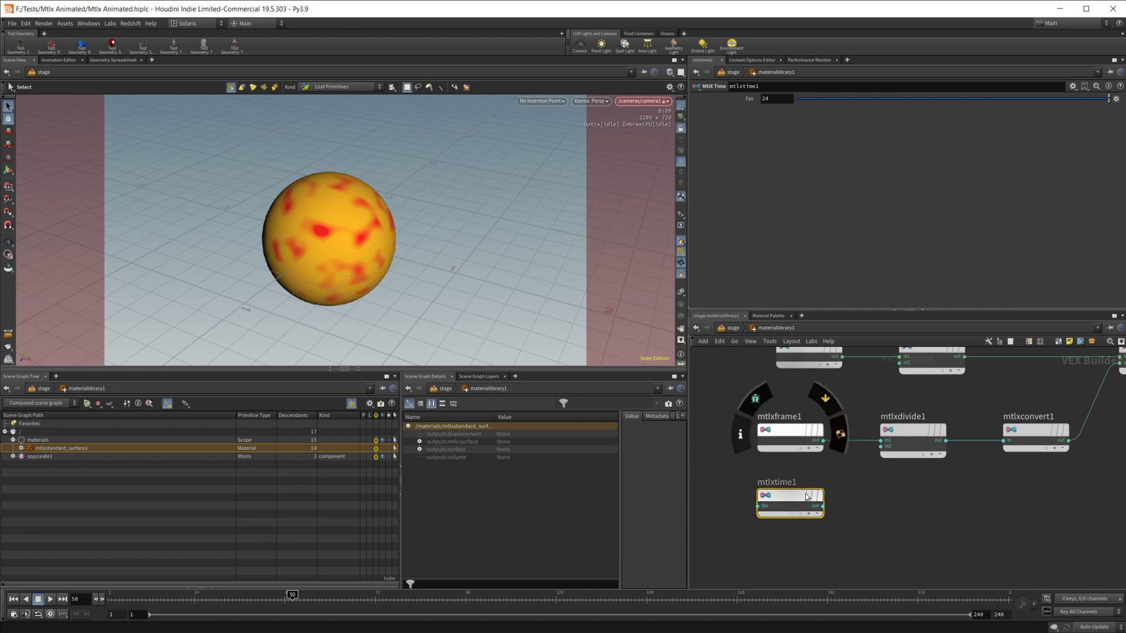
pyautogui.moveTo(802, 485)
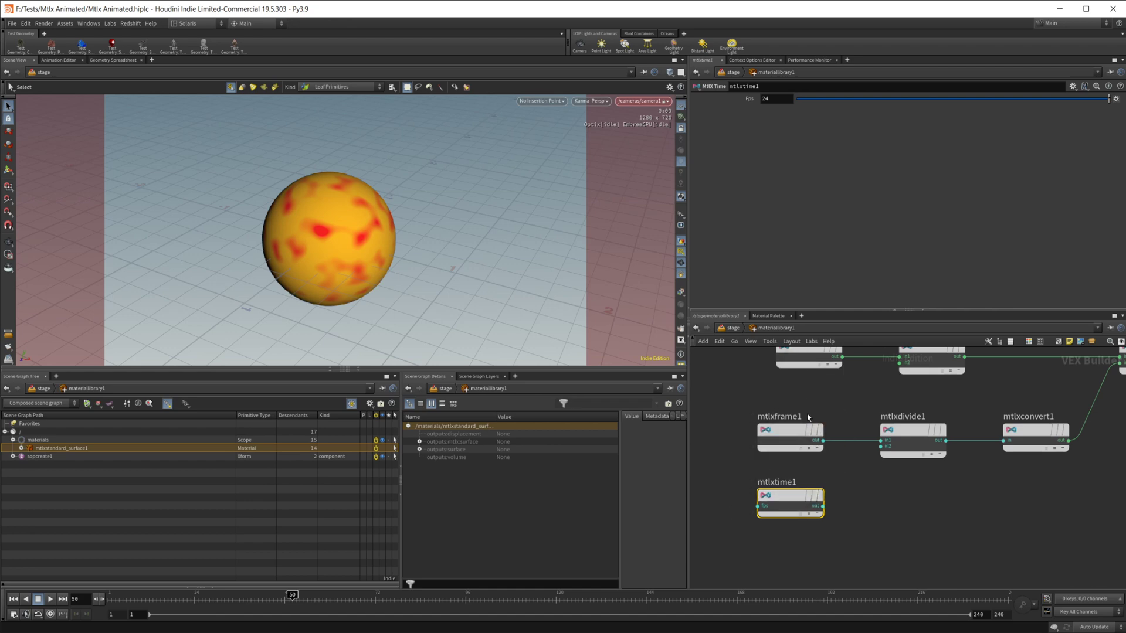
pyautogui.moveTo(796, 503)
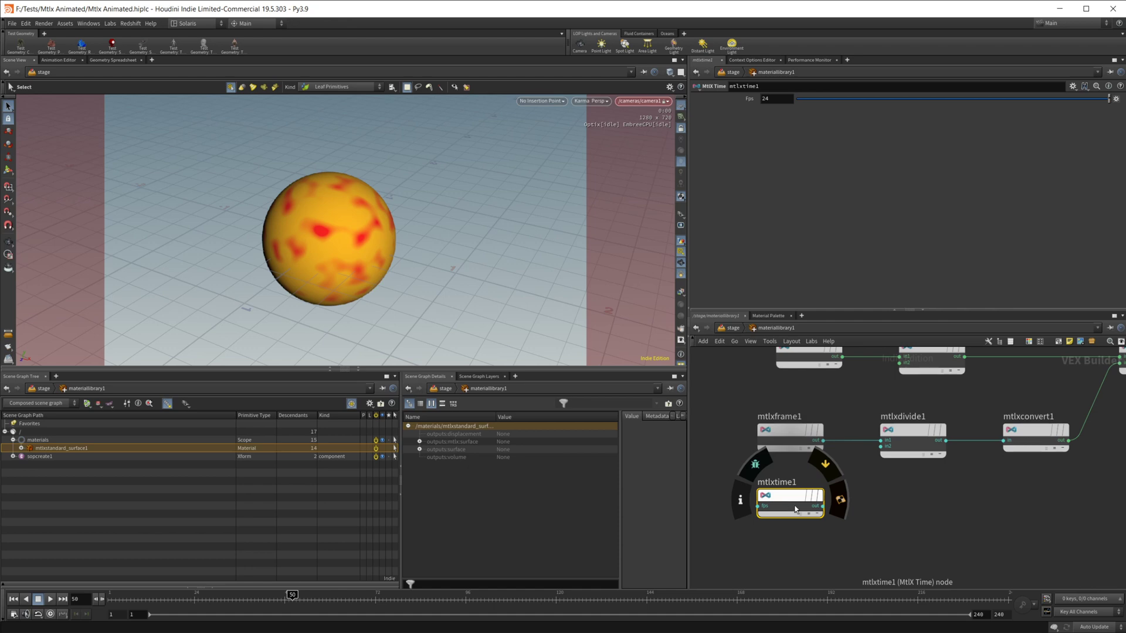
pyautogui.moveTo(918, 515); pyautogui.dragTo(875, 530, button='middle')
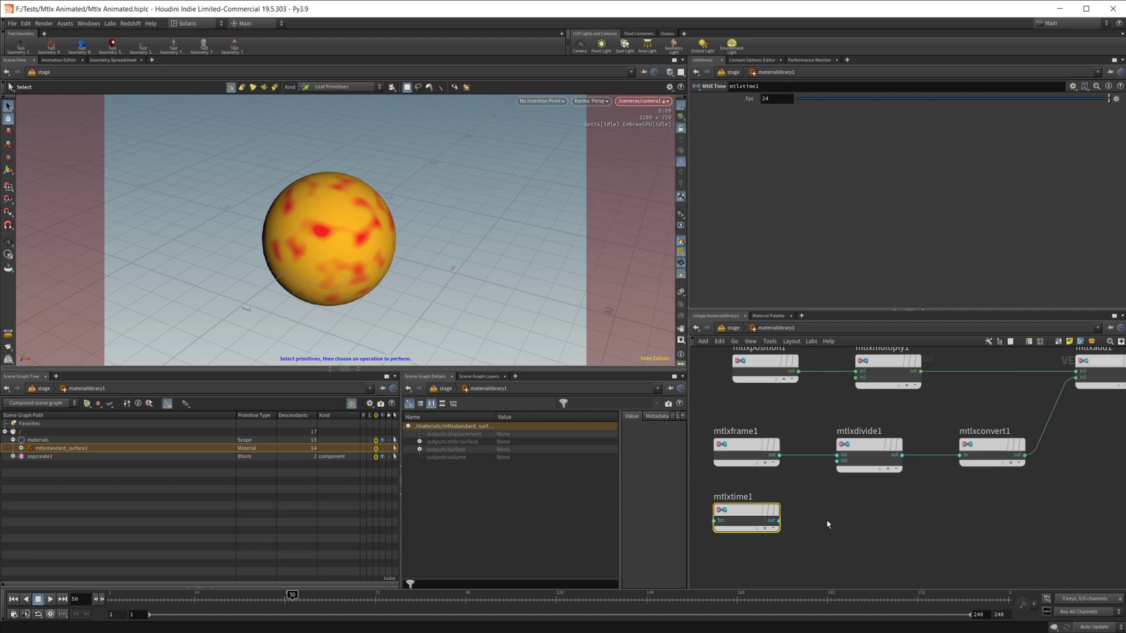
# Wire mtlxtime1 into the first input of mtlxdivide1, set the divide's Input 2 to 5, and scrub the timeline to preview it.
pyautogui.moveTo(779, 520); pyautogui.dragTo(839, 461)
pyautogui.click(879, 447)
pyautogui.click(779, 122)
pyautogui.press('BackSpace')
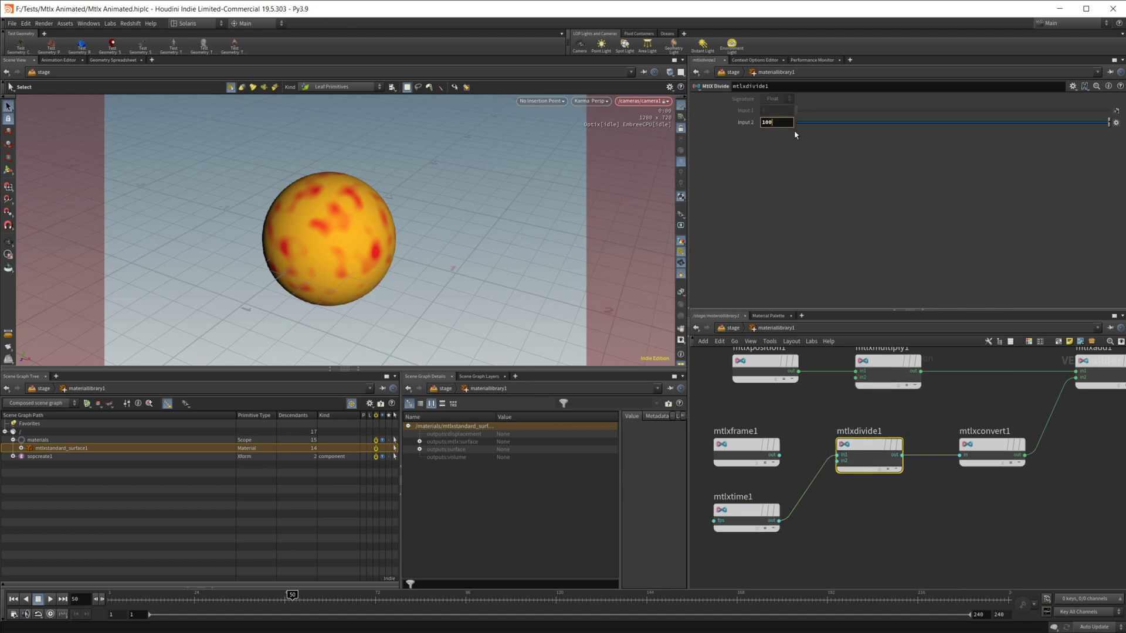
pyautogui.write('5')
pyautogui.press('Return')
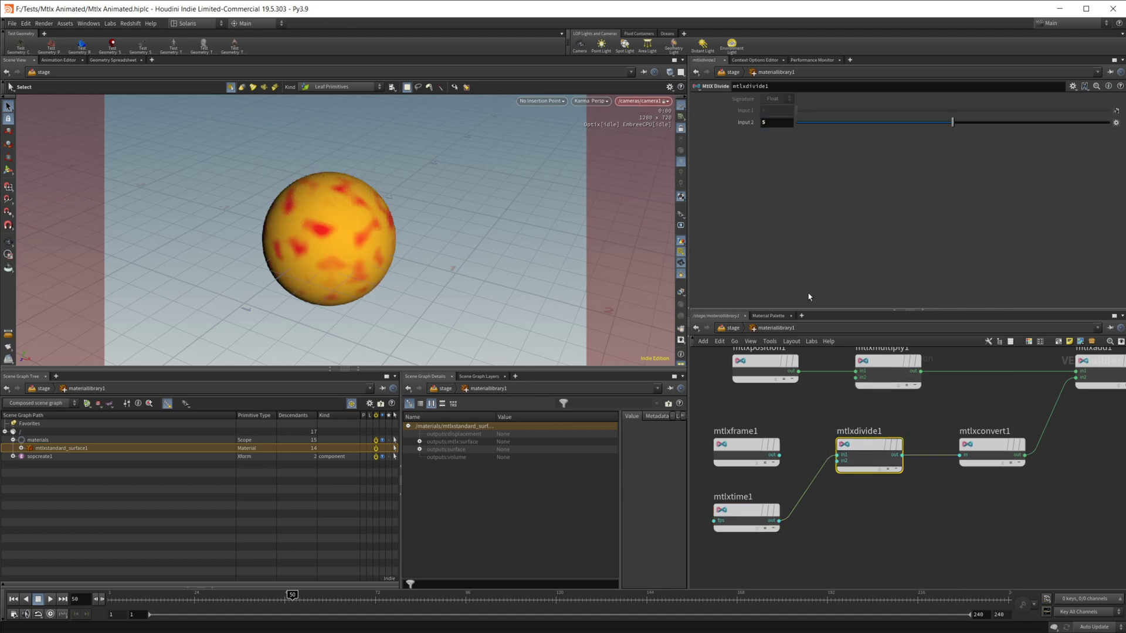
pyautogui.moveTo(265, 598)
pyautogui.mouseDown()
pyautogui.moveTo(132, 599)
pyautogui.moveTo(787, 610)
pyautogui.moveTo(645, 594)
pyautogui.moveTo(363, 595)
pyautogui.moveTo(234, 564)
pyautogui.moveTo(197, 564)
pyautogui.moveTo(217, 564)
pyautogui.moveTo(237, 601)
pyautogui.moveTo(793, 610)
pyautogui.moveTo(484, 613)
pyautogui.mouseUp()
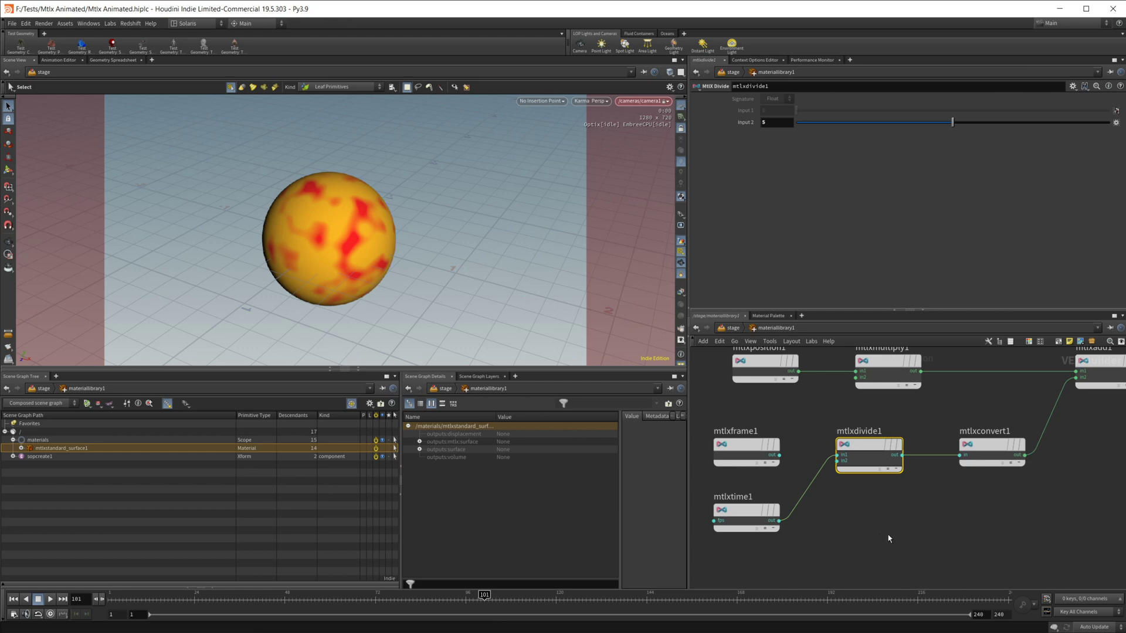
# Replace the mtlxconvert1 connection on mtlxadd1's second input with a promoted parameter, exposed as its own node.
pyautogui.scroll(-3, 889, 536)
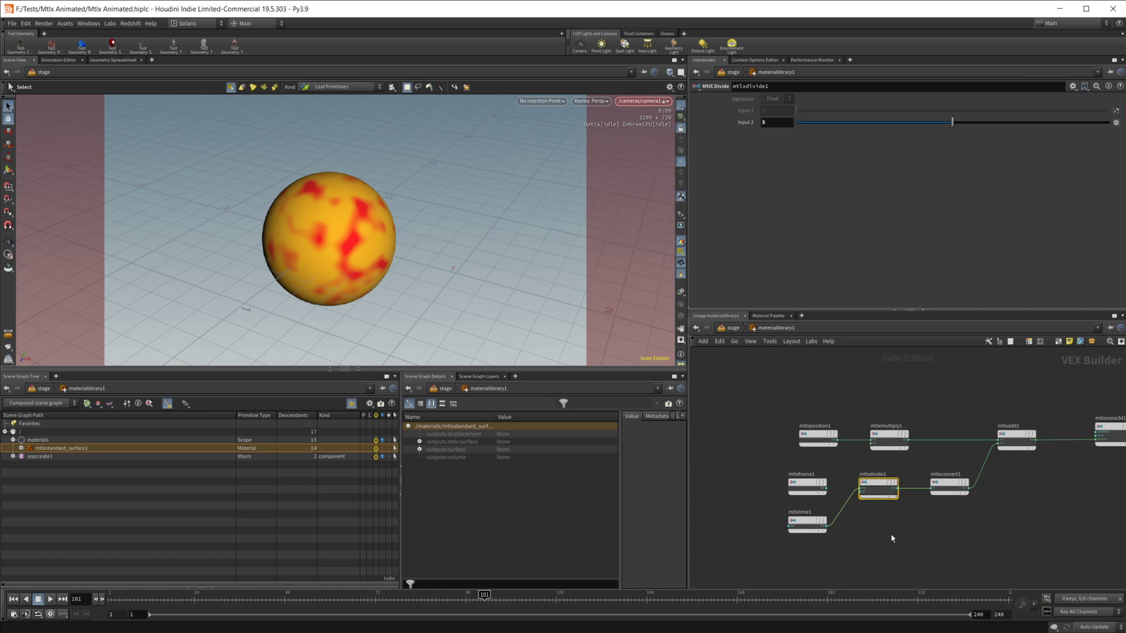
pyautogui.moveTo(852, 531); pyautogui.dragTo(781, 526, button='middle')
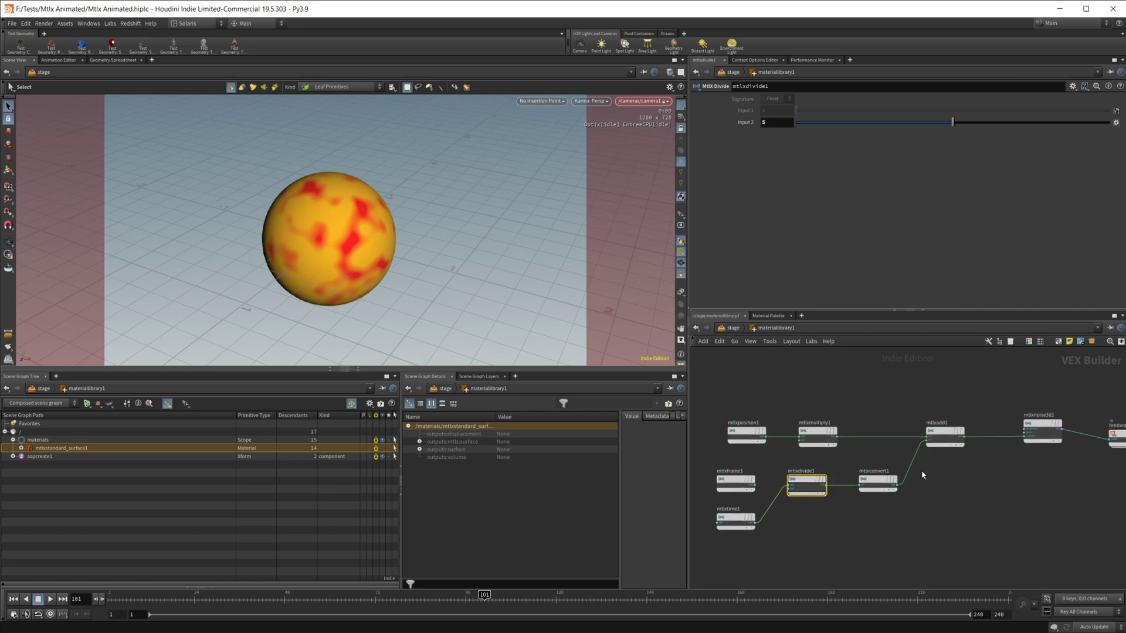
pyautogui.scroll(2, 923, 475)
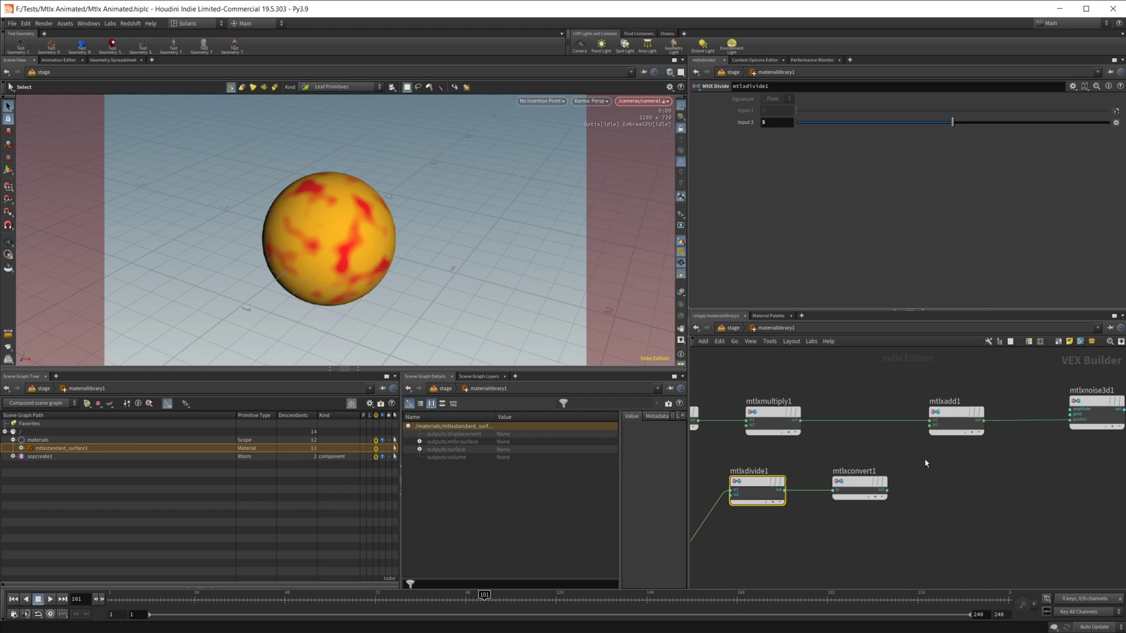
pyautogui.moveTo(924, 458); pyautogui.dragTo(885, 459, button='middle')
pyautogui.scroll(2, 885, 459)
pyautogui.rightClick(882, 407)
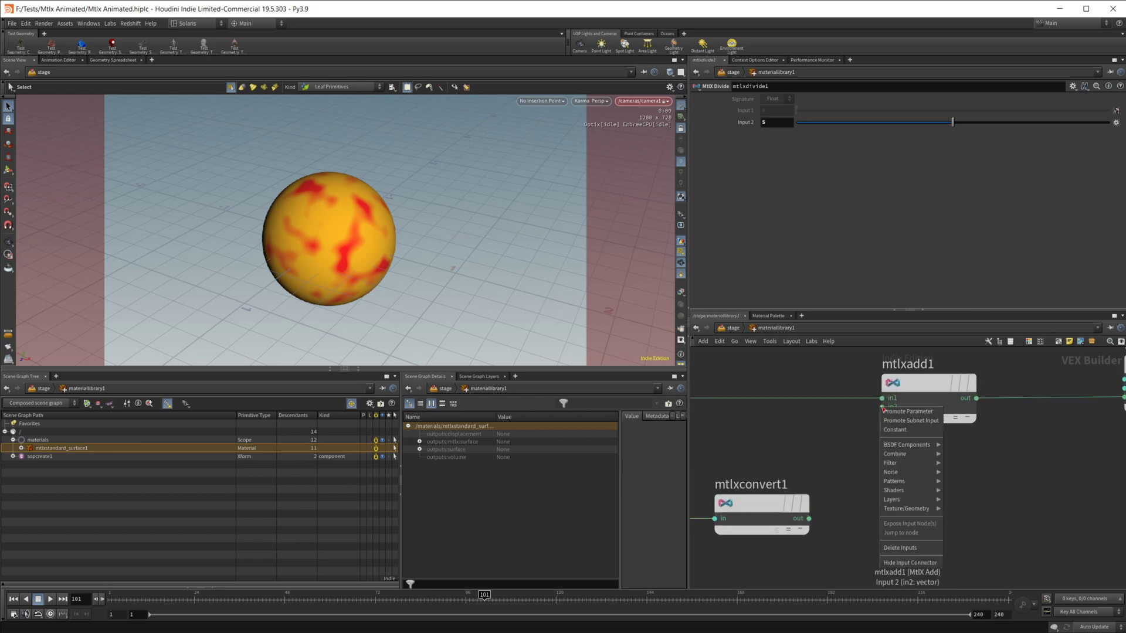
pyautogui.click(903, 411)
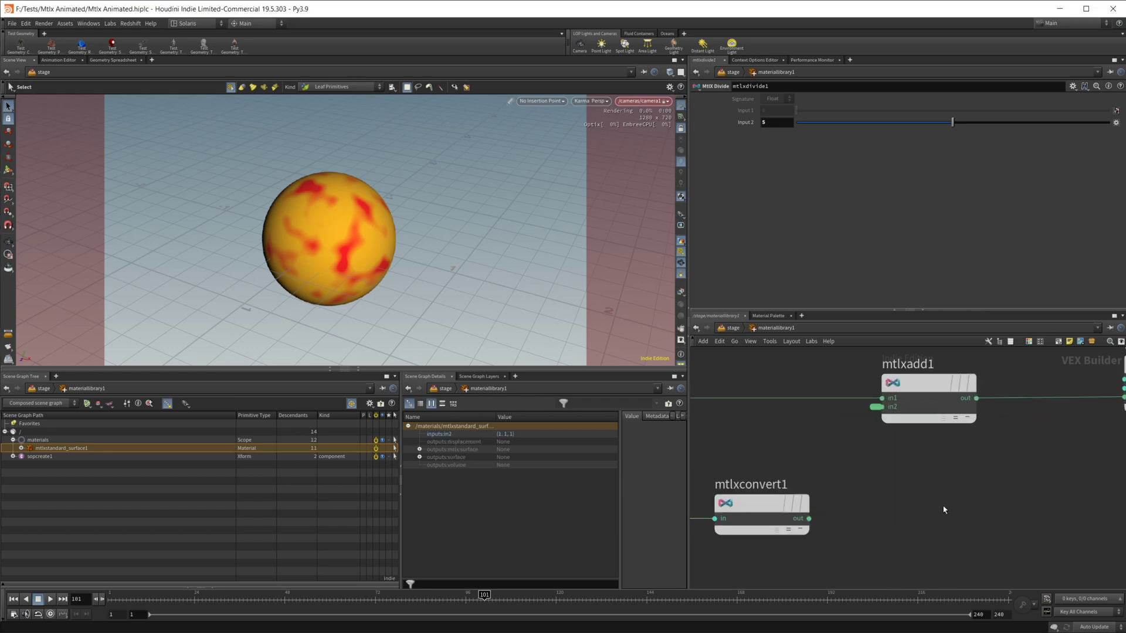
pyautogui.rightClick(874, 411)
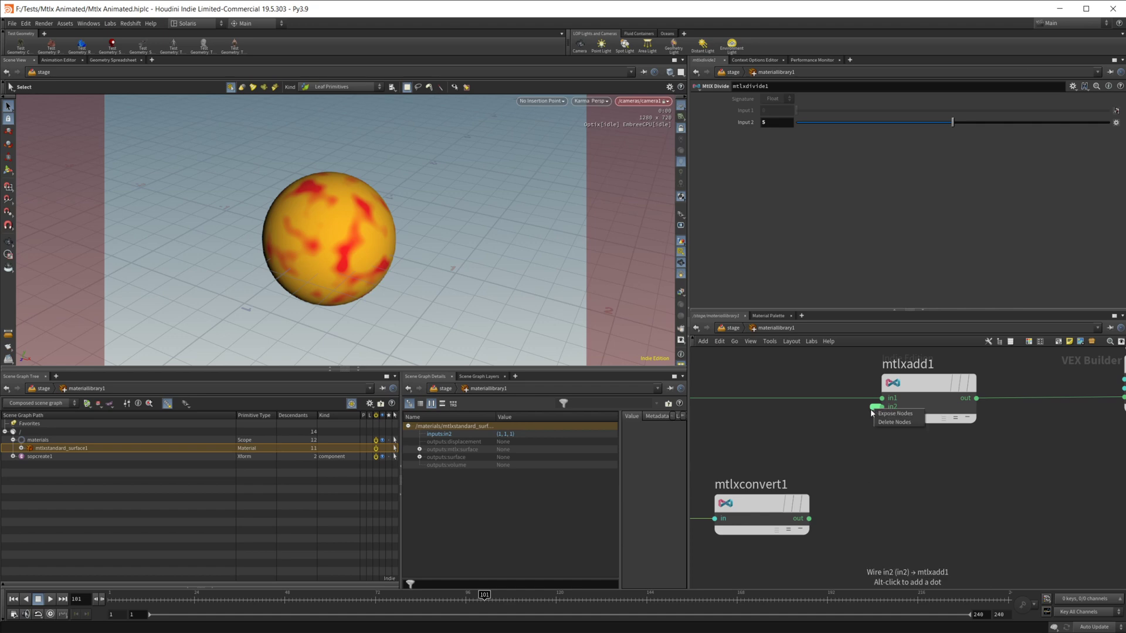
pyautogui.click(880, 413)
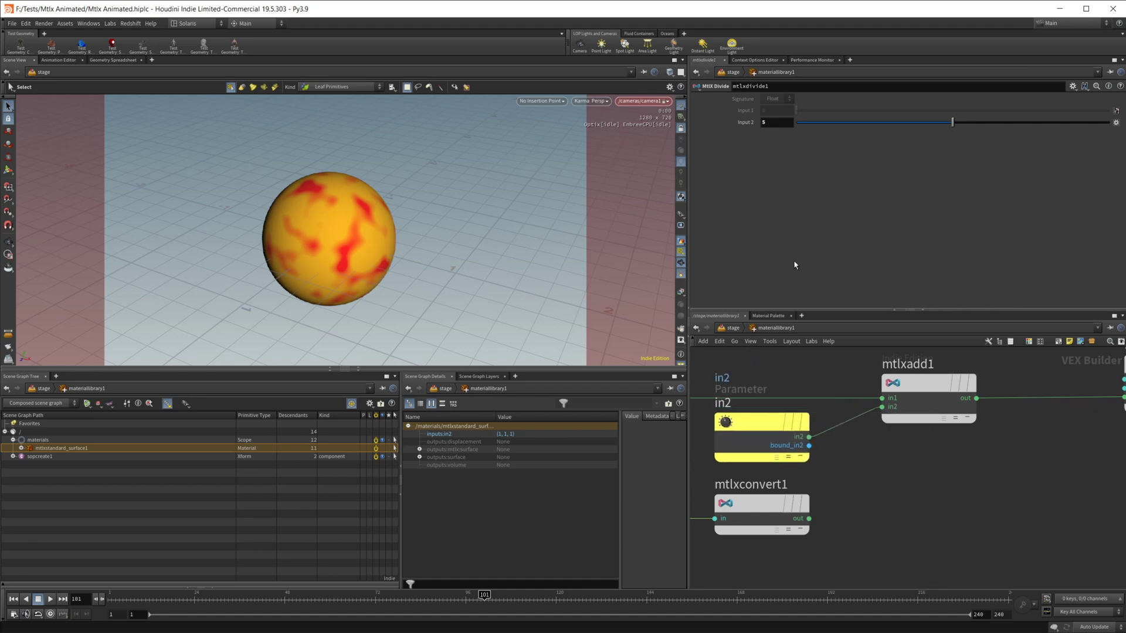
# Set both the name and the label of the promoted in2 parameter to Offset.
pyautogui.click(762, 437)
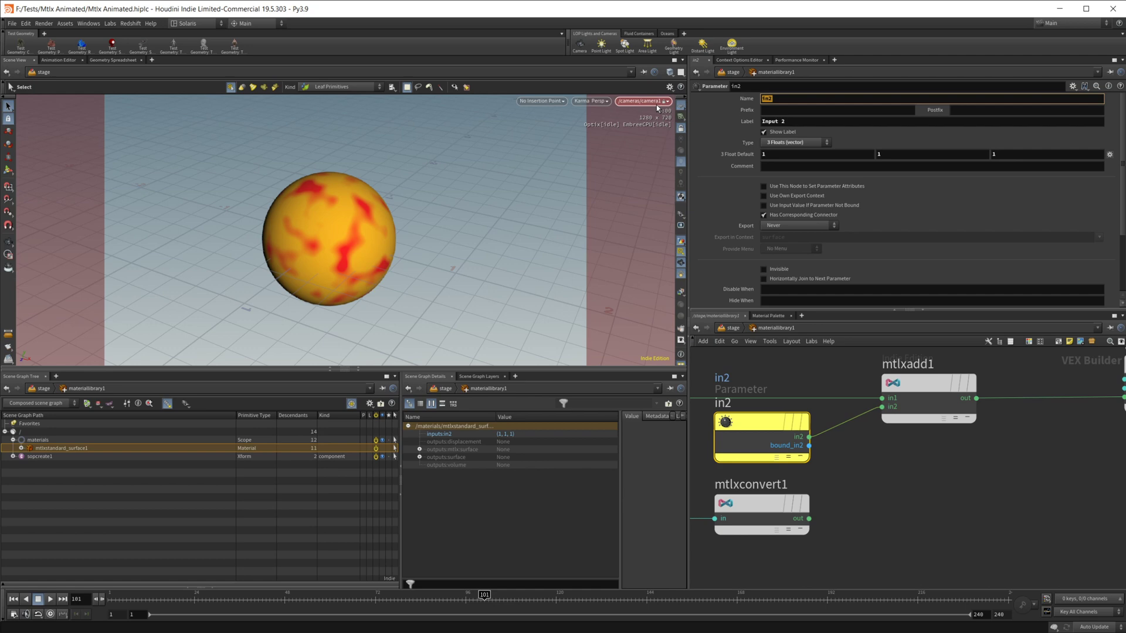
pyautogui.write('0')
pyautogui.write('ffset')
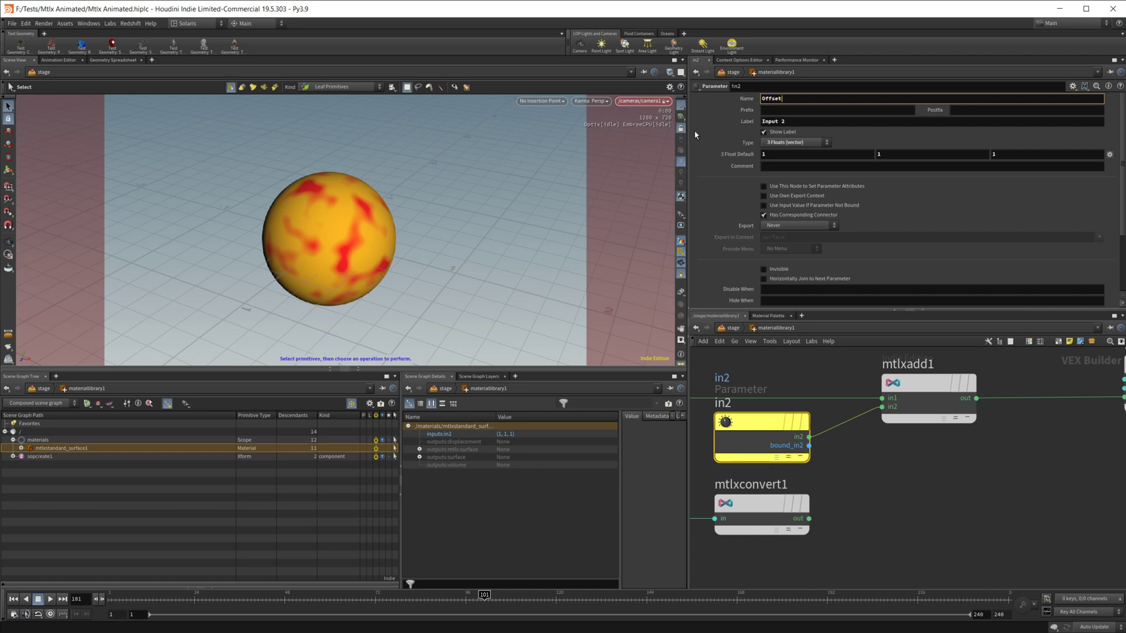
pyautogui.press('Tab')
pyautogui.write('Offs')
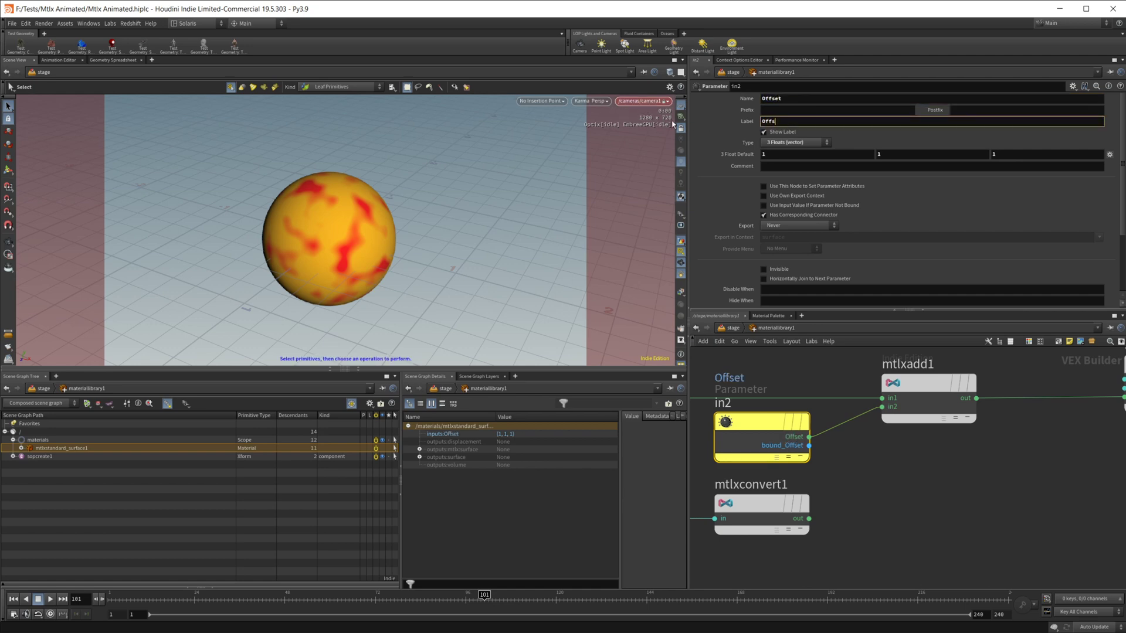
pyautogui.write('et')
pyautogui.press('Return')
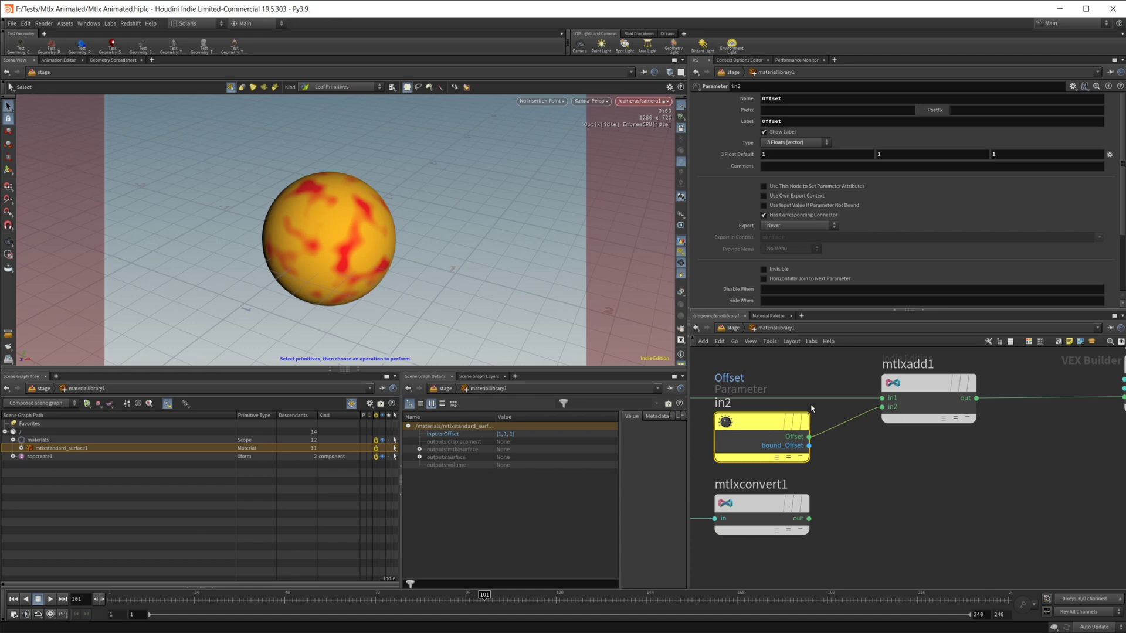
# Return to the stage network and create an Edit Properties node for the inputs:Offset property of mtlxstandard_surface1.
pyautogui.click(733, 328)
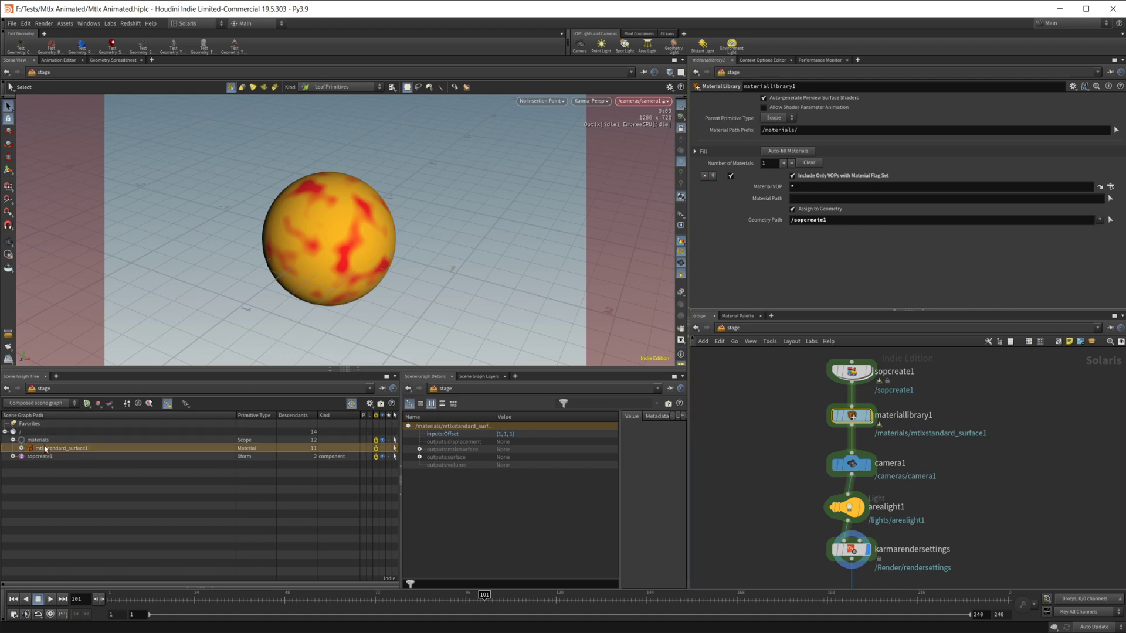
pyautogui.rightClick(450, 437)
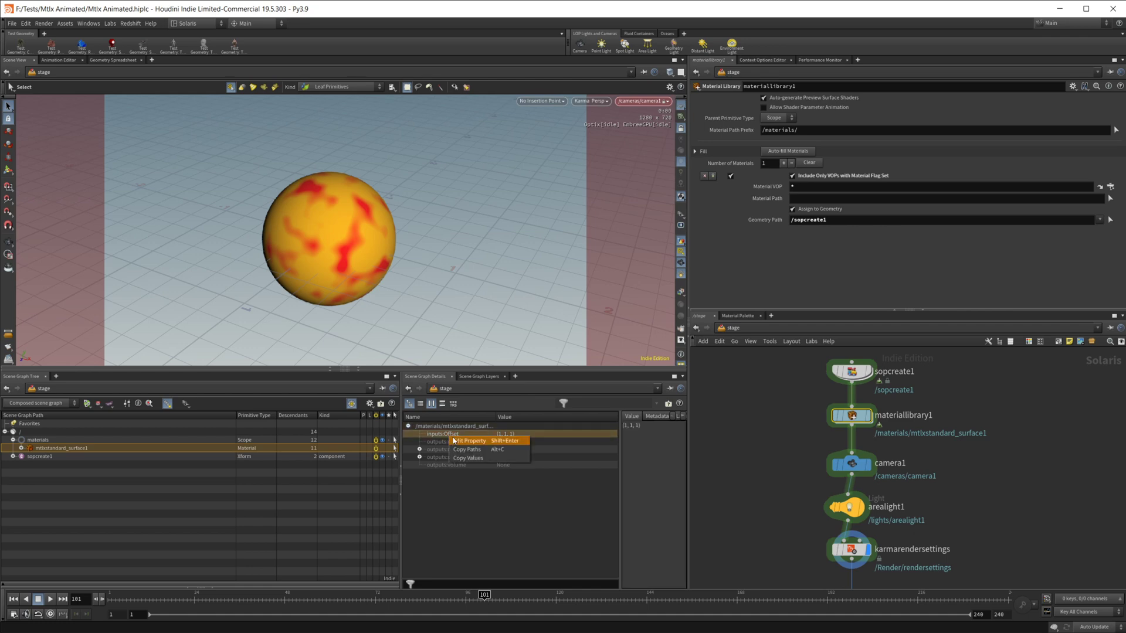
pyautogui.click(469, 441)
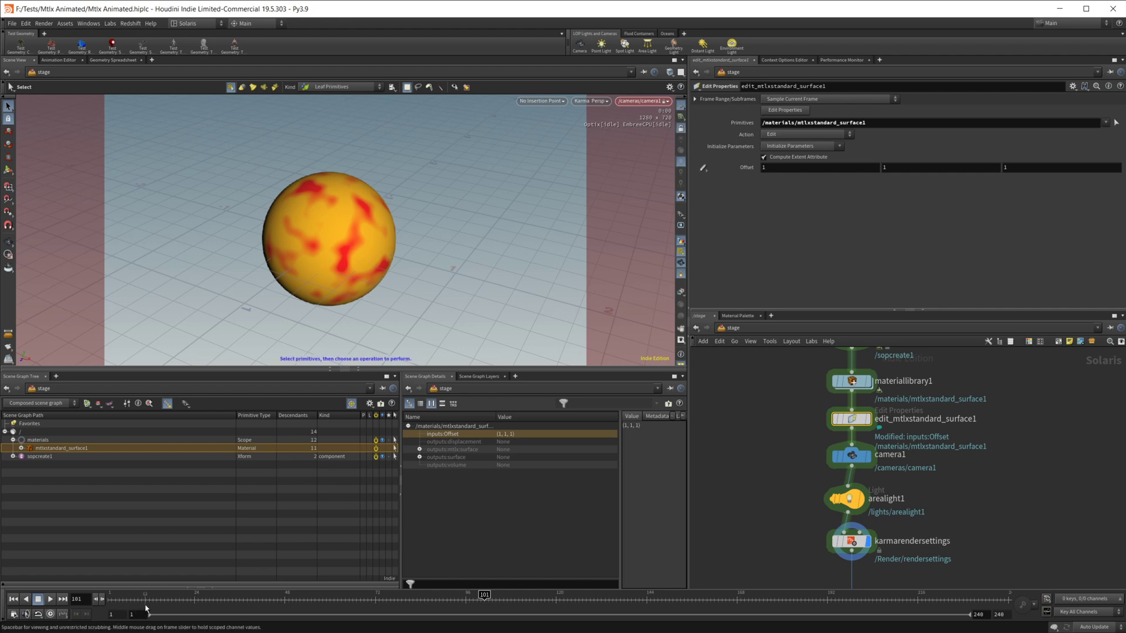
# Keyframe all three Offset components at 1 on frame 1 and at 7 on frame 95, and scrub the timeline to preview the animation.
pyautogui.moveTo(140, 599); pyautogui.dragTo(69, 599)
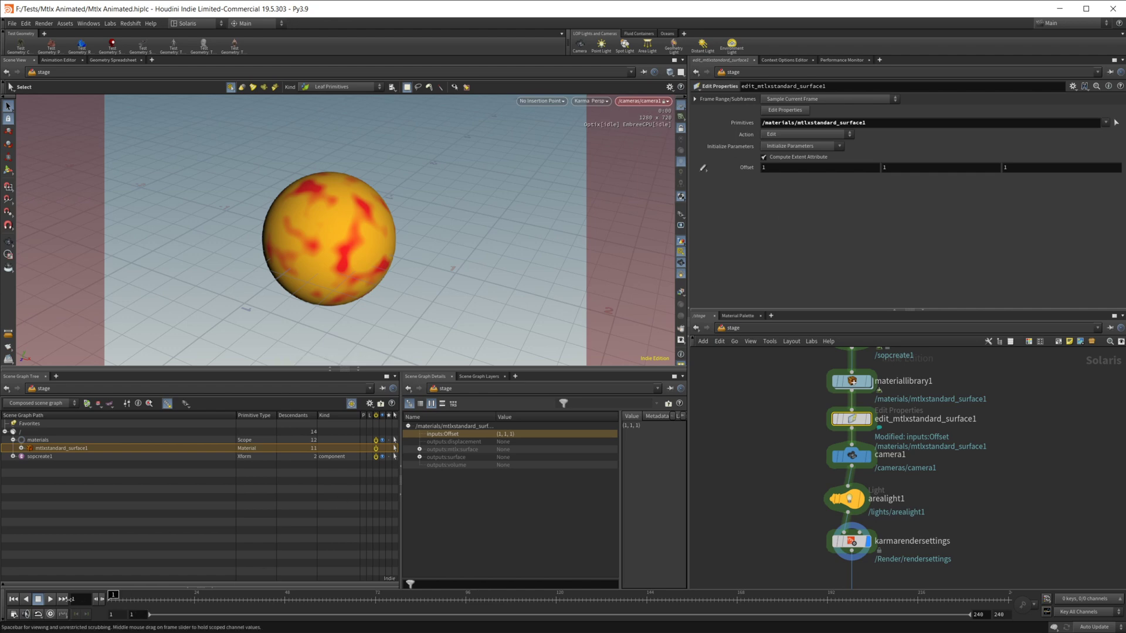
pyautogui.keyDown('alt'); pyautogui.click(747, 167); pyautogui.keyUp('alt')
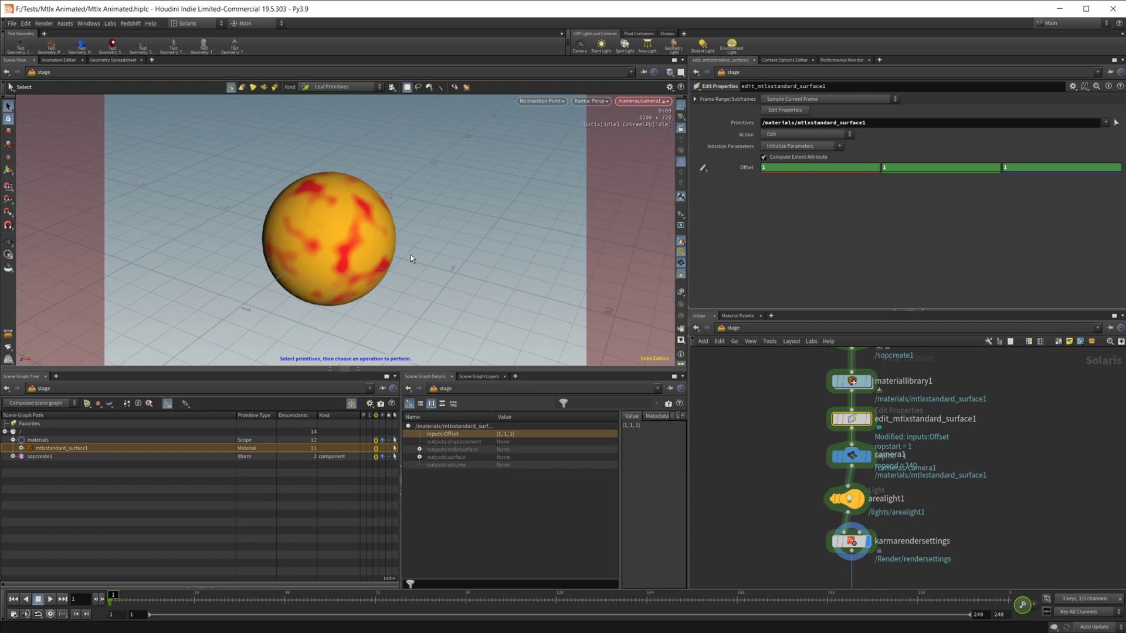
pyautogui.moveTo(169, 598); pyautogui.dragTo(461, 612)
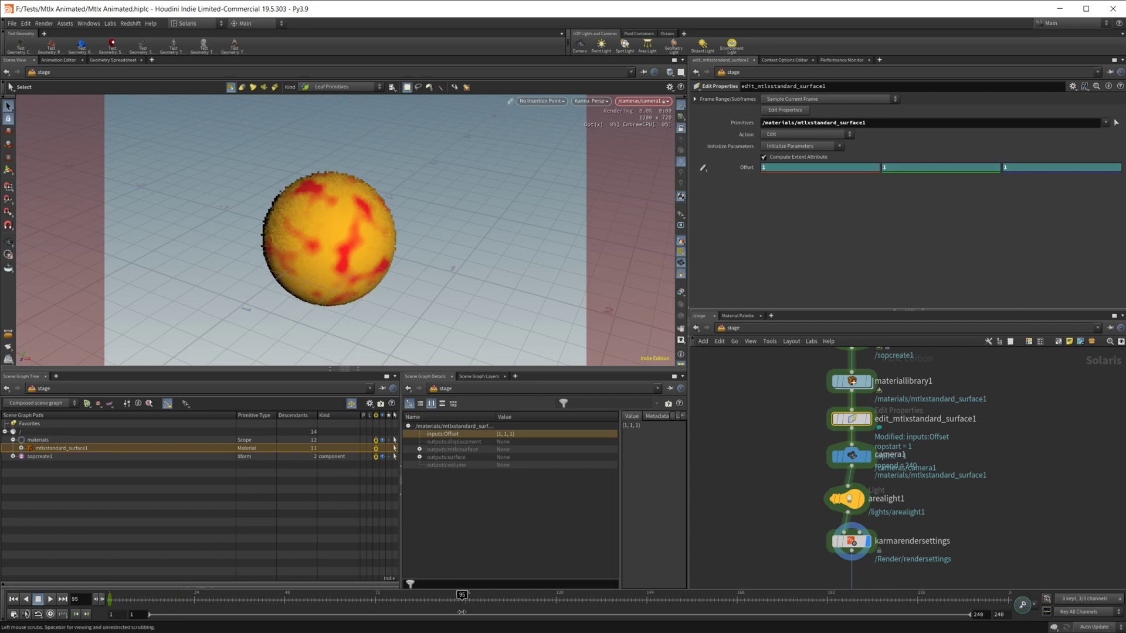
pyautogui.moveTo(744, 167); pyautogui.dragTo(777, 149, button='middle')
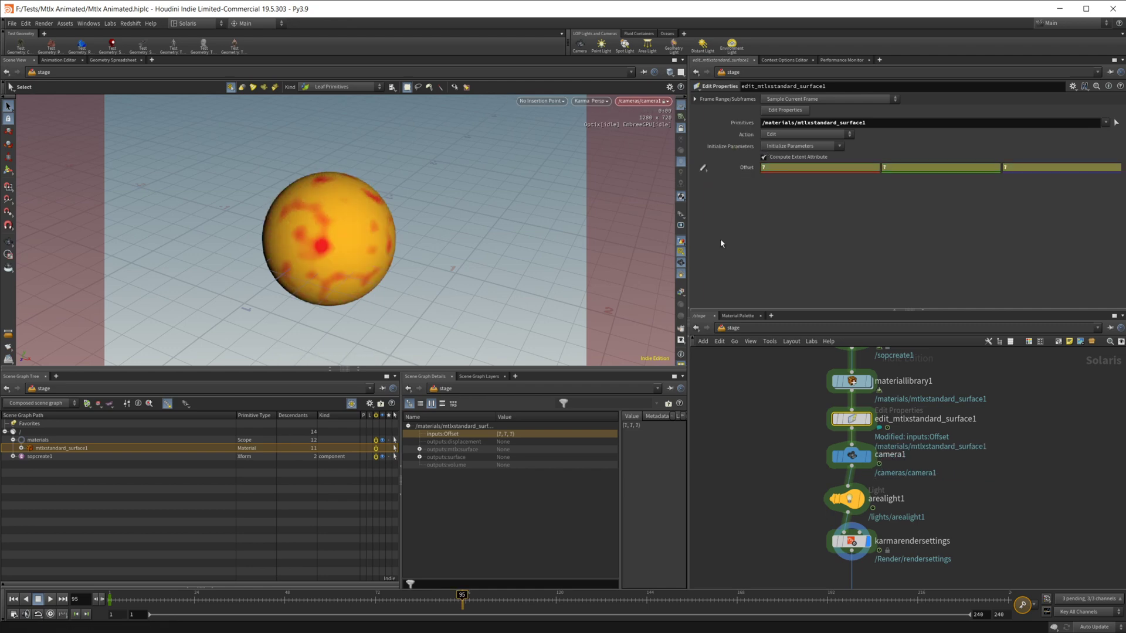
pyautogui.keyDown('alt'); pyautogui.click(742, 170); pyautogui.keyUp('alt')
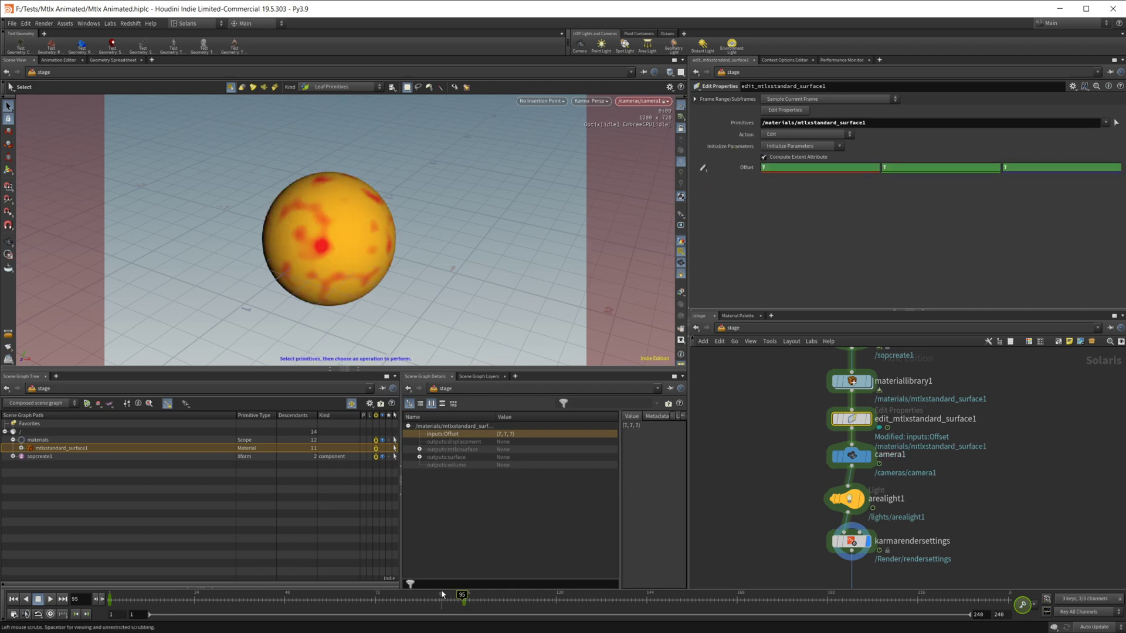
pyautogui.moveTo(463, 597); pyautogui.dragTo(334, 539)
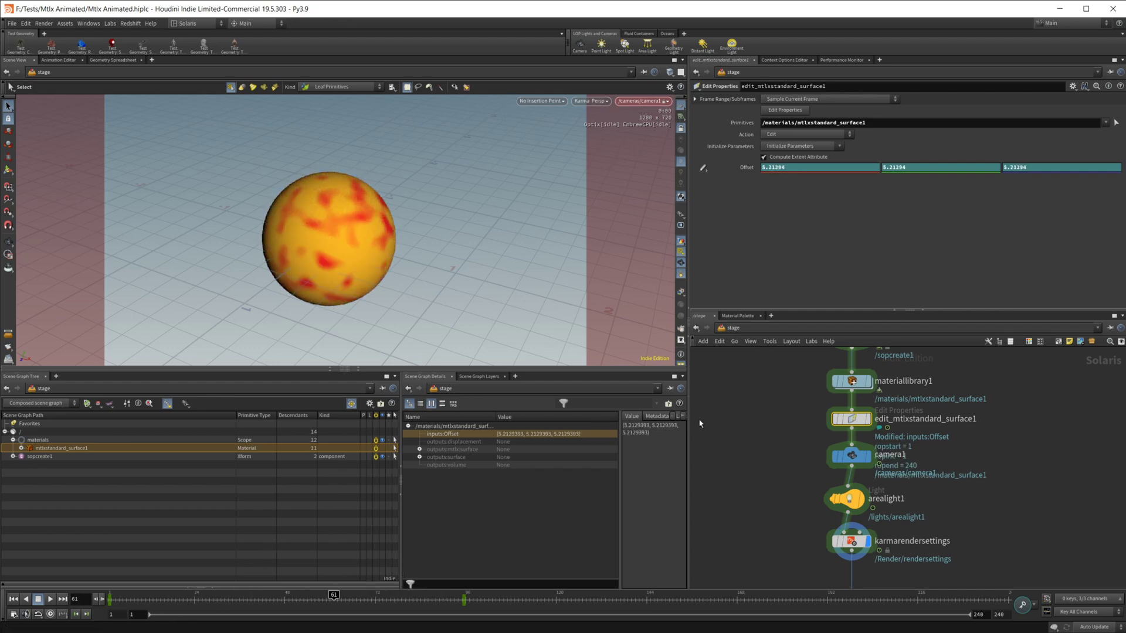
pyautogui.moveTo(344, 605)
pyautogui.mouseDown()
pyautogui.moveTo(170, 601)
pyautogui.moveTo(333, 599)
pyautogui.mouseUp()
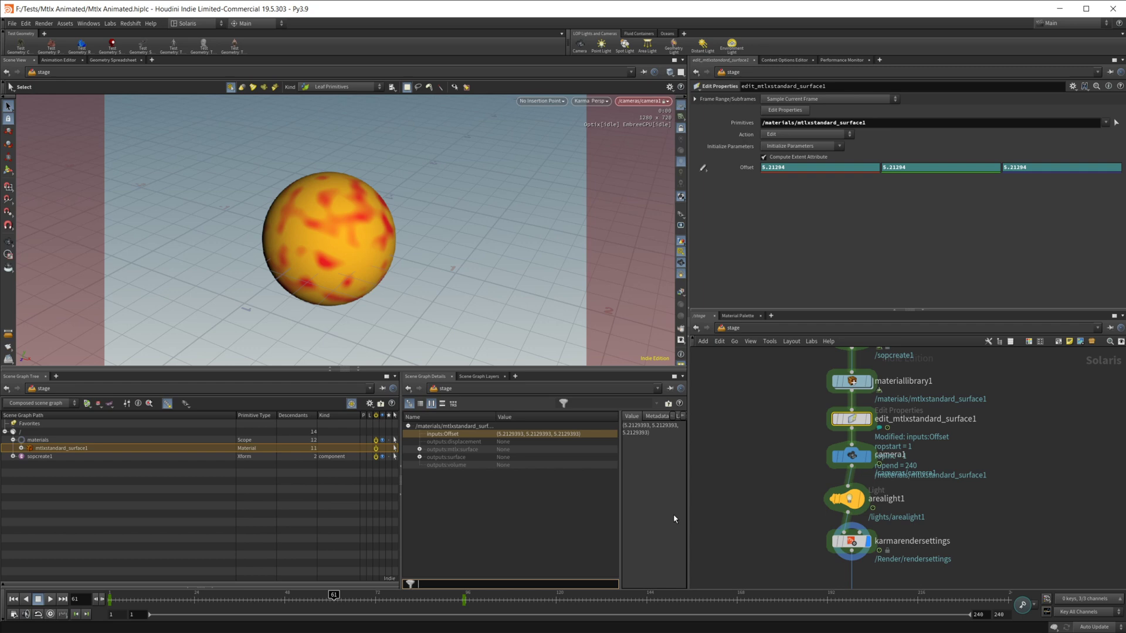
# Inspect the promoted Offset parameter in the materiallibrary1 shader network and return to the stage network.
pyautogui.doubleClick(852, 382)
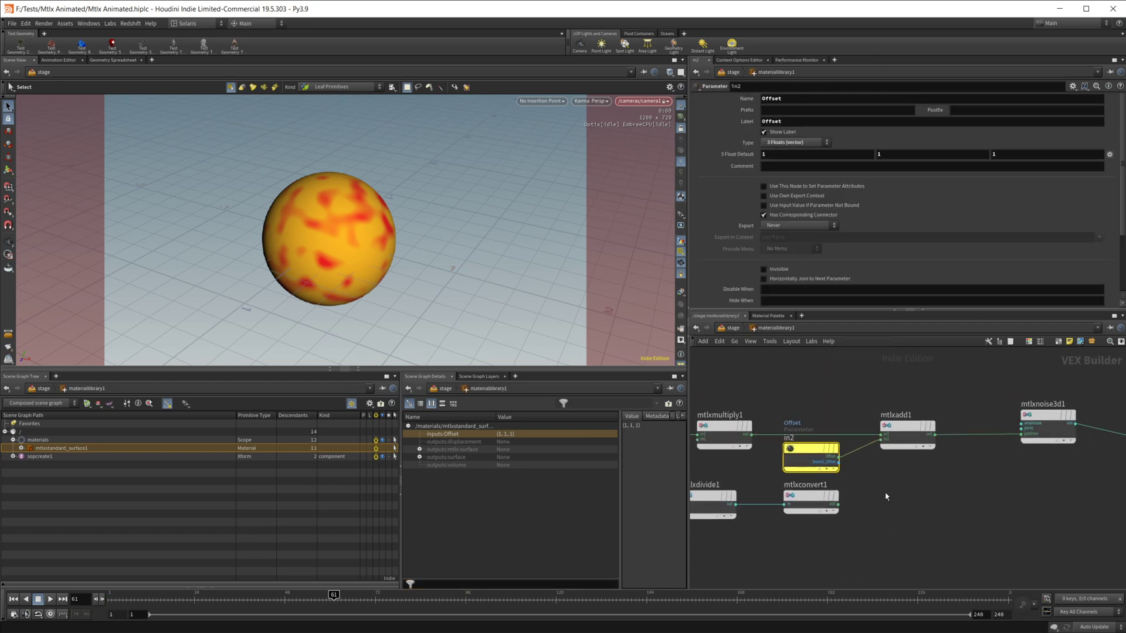
pyautogui.moveTo(950, 504); pyautogui.dragTo(916, 442, button='middle')
pyautogui.scroll(-3, 923, 504)
pyautogui.click(736, 329)
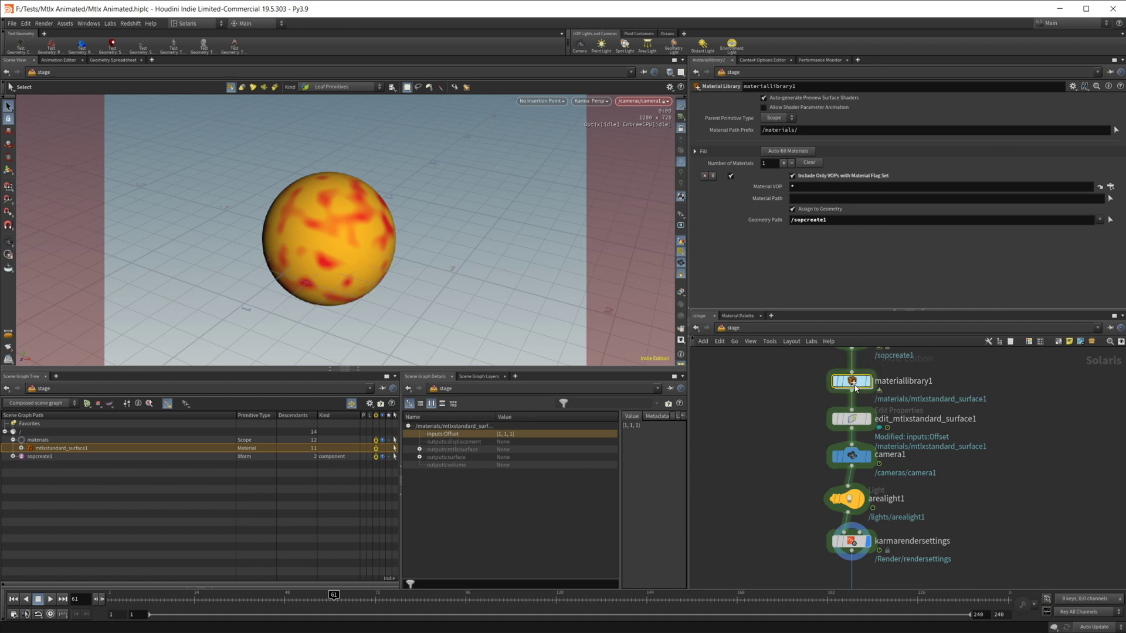
# Examine the Offset curves of edit_mtlxstandard_surface1 in the Animation Editor, selecting all their keyframes, and return to the scene view.
pyautogui.click(856, 426)
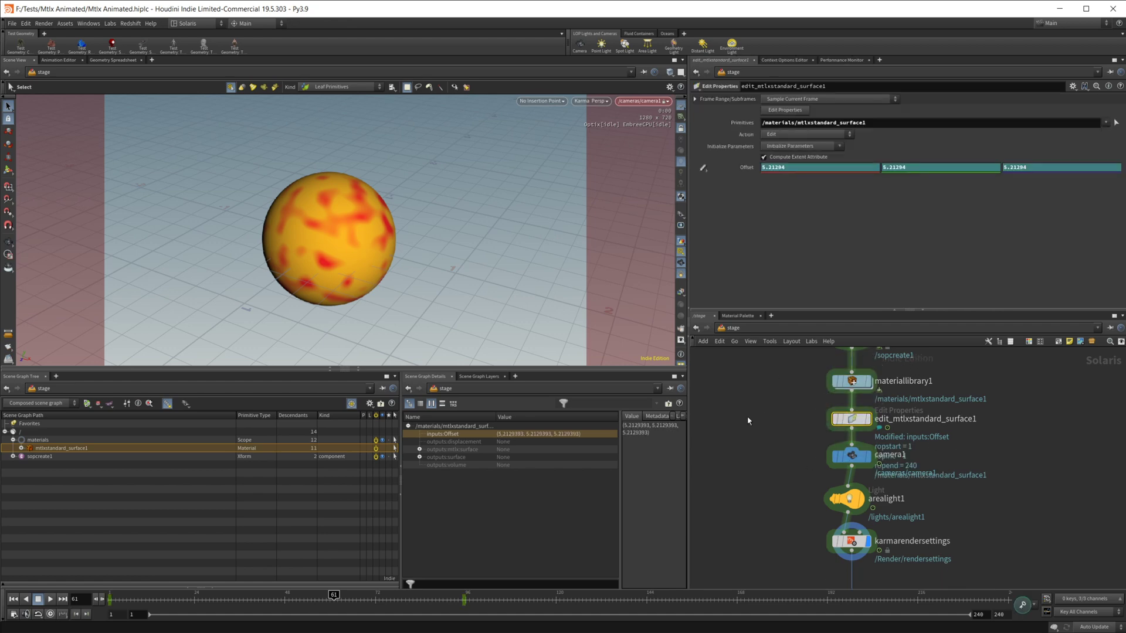
pyautogui.click(59, 60)
pyautogui.click(743, 172)
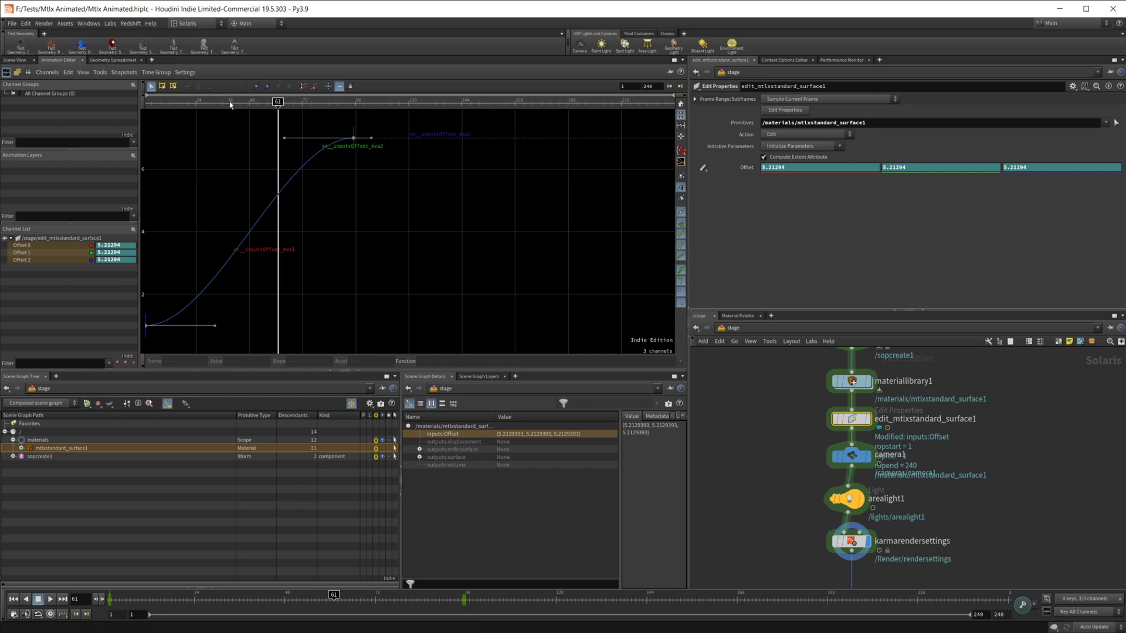
pyautogui.moveTo(443, 334); pyautogui.dragTo(200, 242)
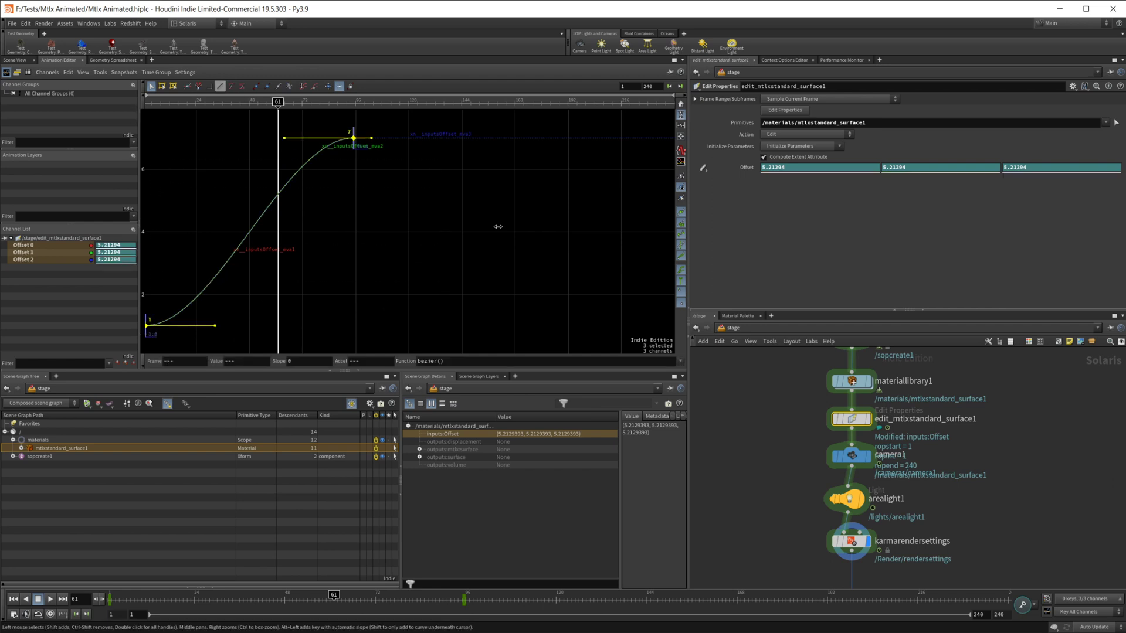
pyautogui.click(15, 60)
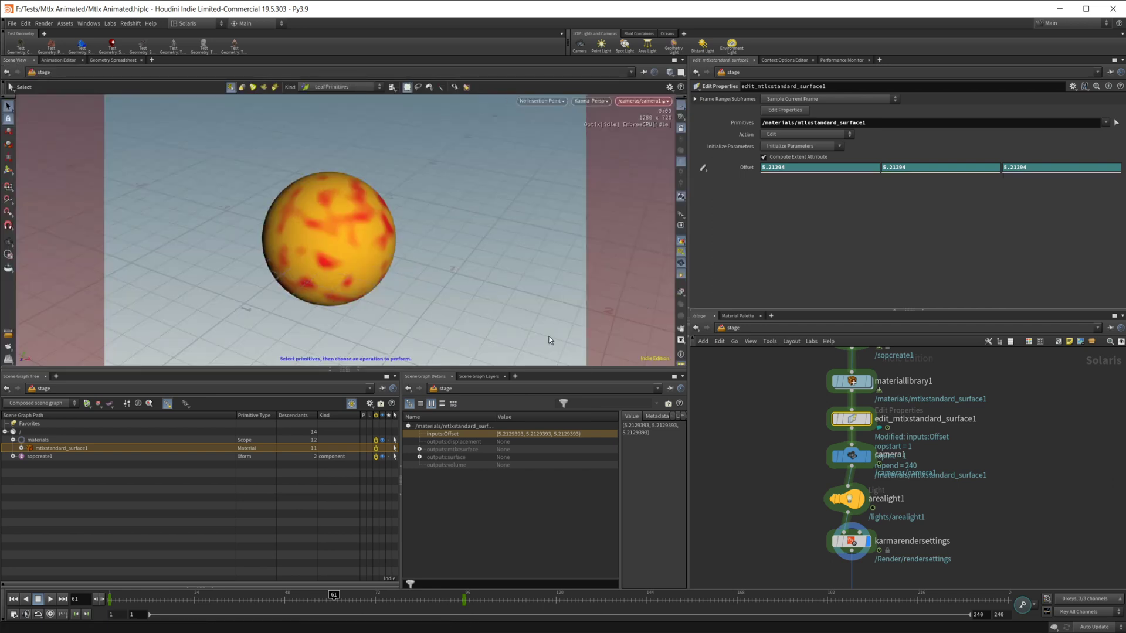
# Open the materiallibrary1 shader network again and review the frame, time, divide and convert nodes beside the Offset parameter.
pyautogui.doubleClick(856, 384)
pyautogui.scroll(3, 780, 511)
pyautogui.moveTo(783, 508); pyautogui.dragTo(912, 527, button='middle')
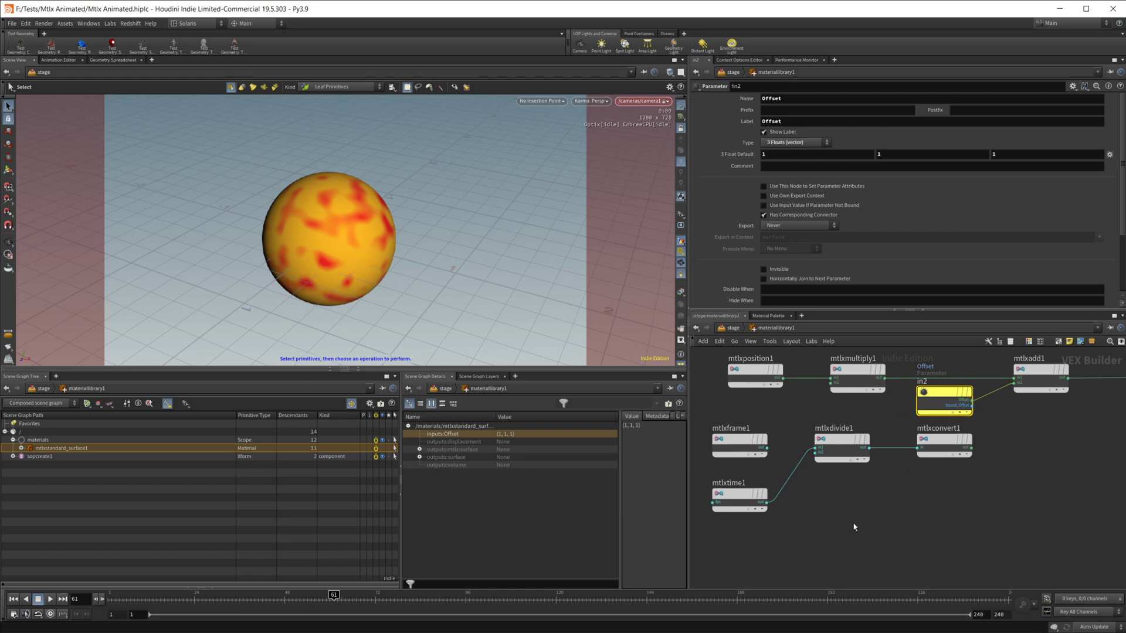